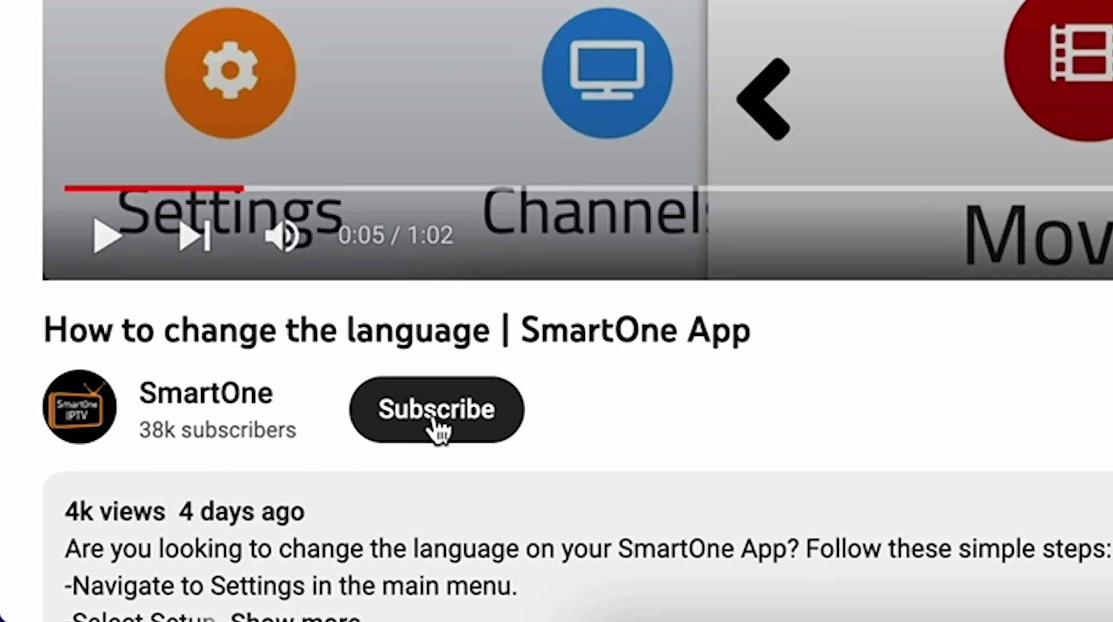
- Subscribe to the SmartOne channel with All notifications and like the video
{"action": "left_click", "coordinate": [164, 547]}
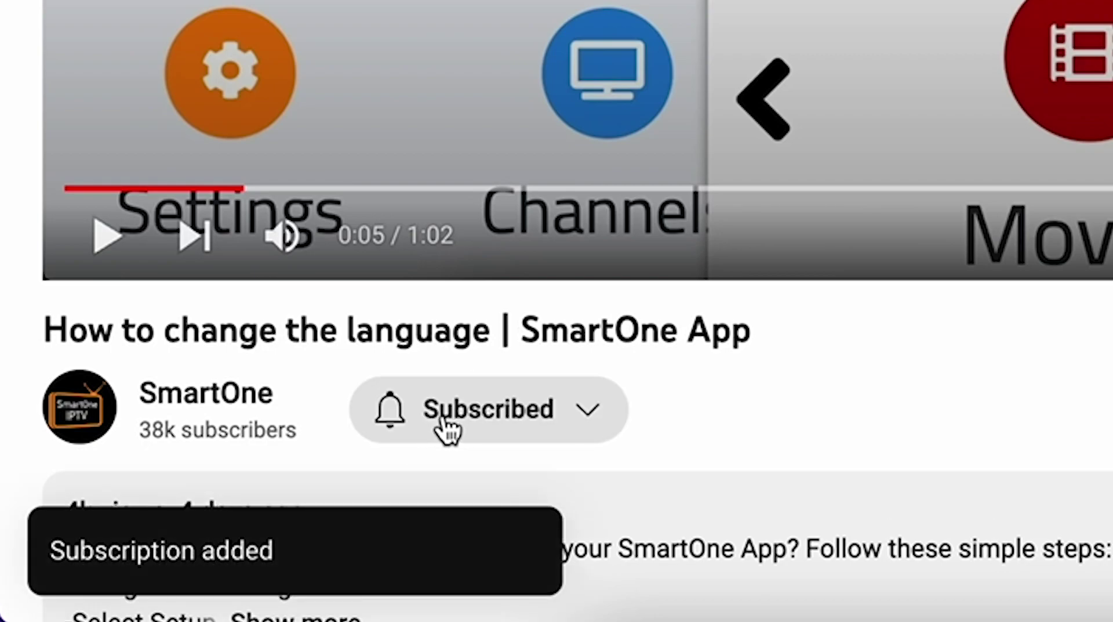
{"action": "left_click", "coordinate": [223, 544]}
{"action": "left_click", "coordinate": [512, 139]}
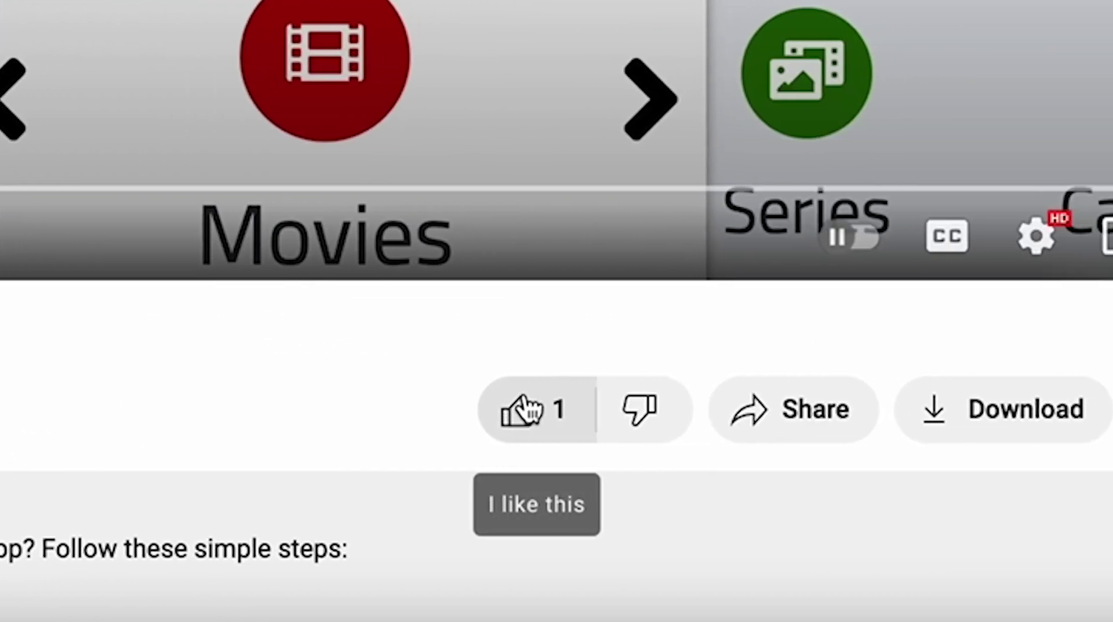
{"action": "left_click", "coordinate": [560, 413]}
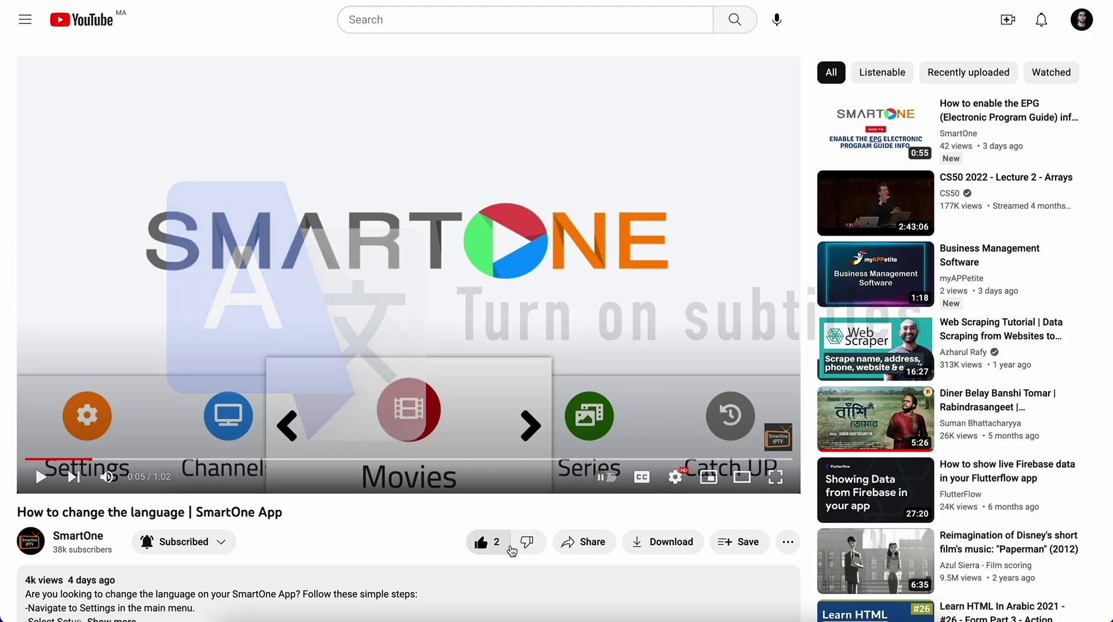
- Turn on Spanish subtitles from the player's Subtitles/CC settings
{"action": "left_click", "coordinate": [675, 476]}
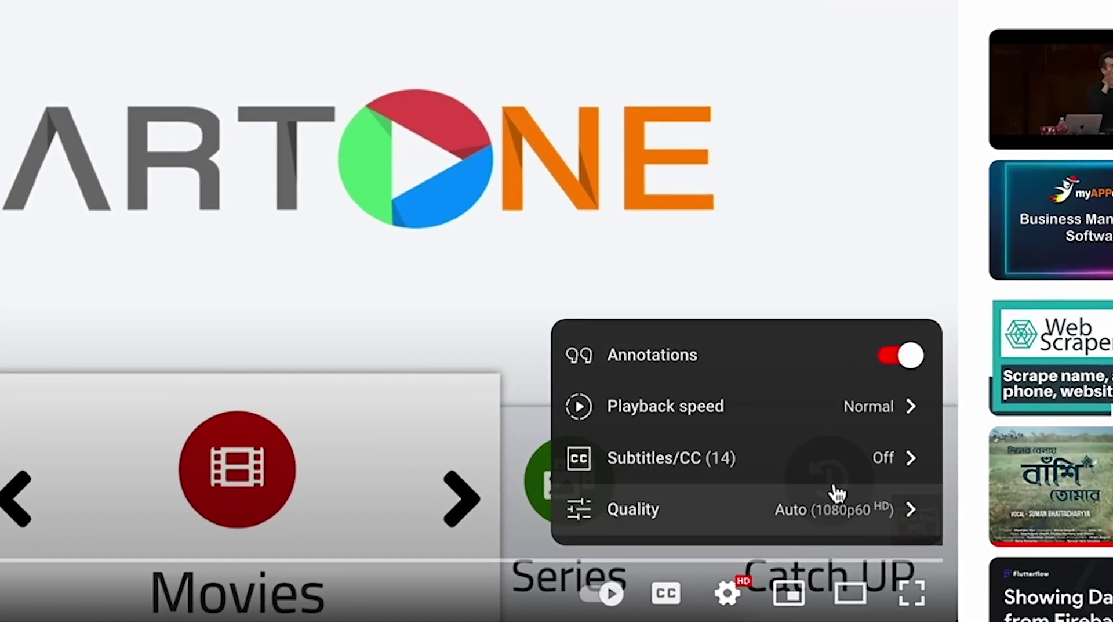
{"action": "left_click", "coordinate": [841, 472]}
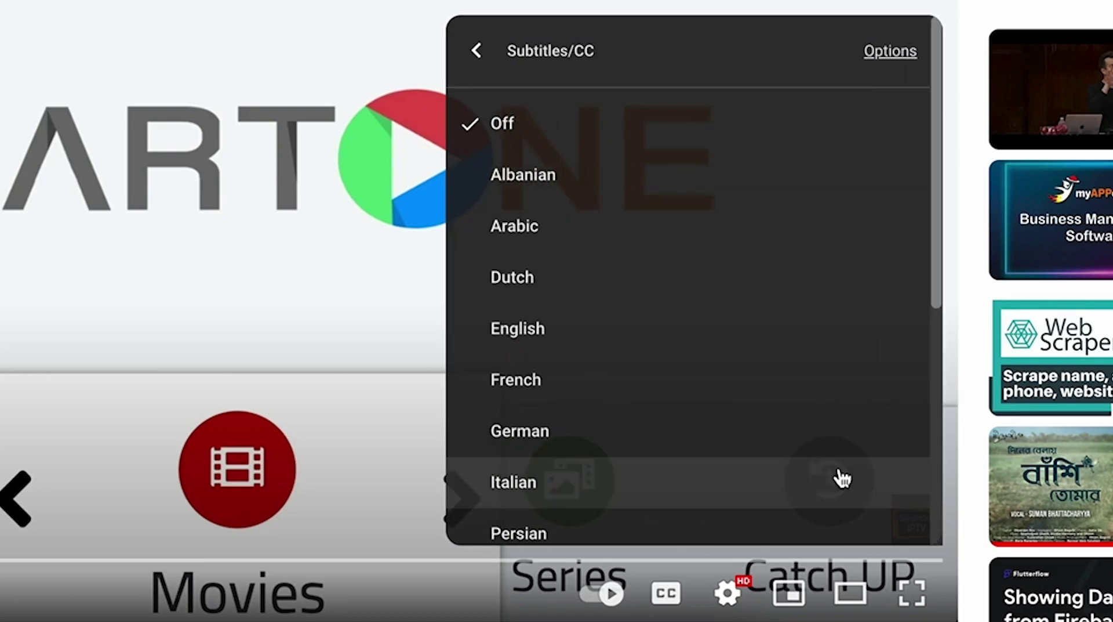
{"action": "scroll", "coordinate": [783, 427], "scroll_direction": "down", "scroll_amount": 3}
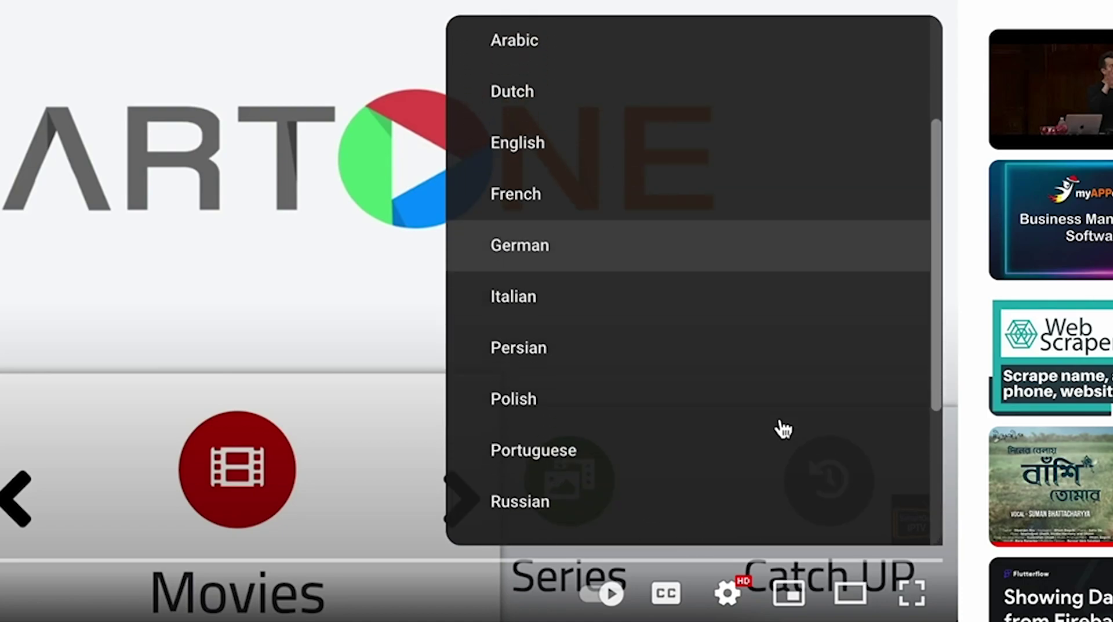
{"action": "scroll", "coordinate": [783, 427], "scroll_direction": "down", "scroll_amount": 2}
{"action": "left_click", "coordinate": [552, 445]}
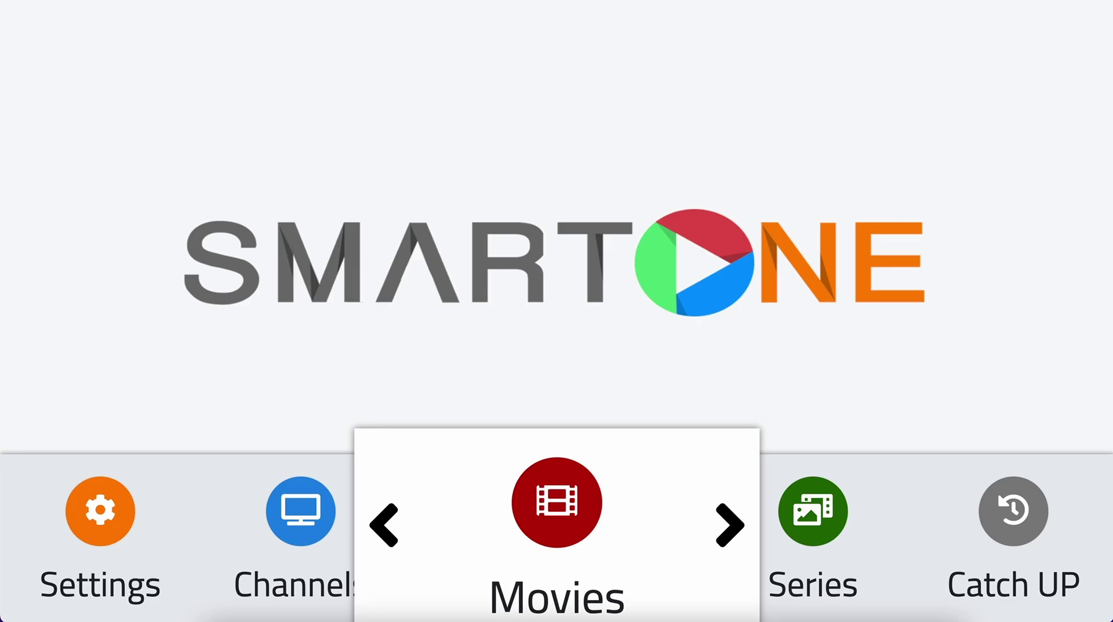
- Hide the Sample Channels - HLS group in Channels, leaving Favorites and All, then go back home
{"action": "key", "text": "Left"}
{"action": "key", "text": "Return"}
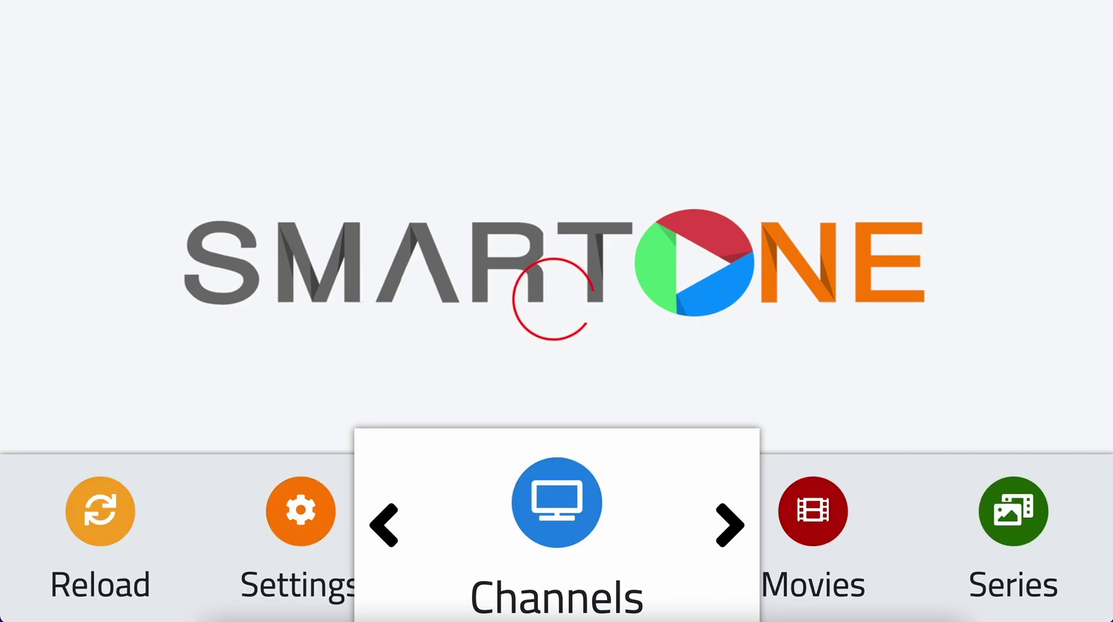
{"action": "key", "text": "Down"}
{"action": "key", "text": "Down"}
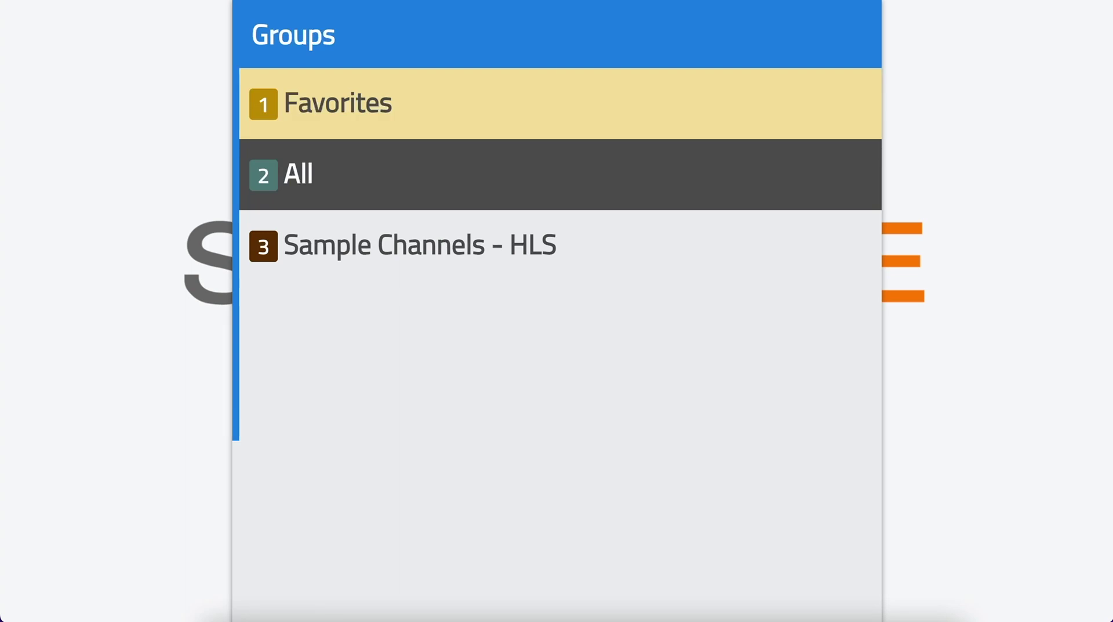
{"action": "key", "text": "Right"}
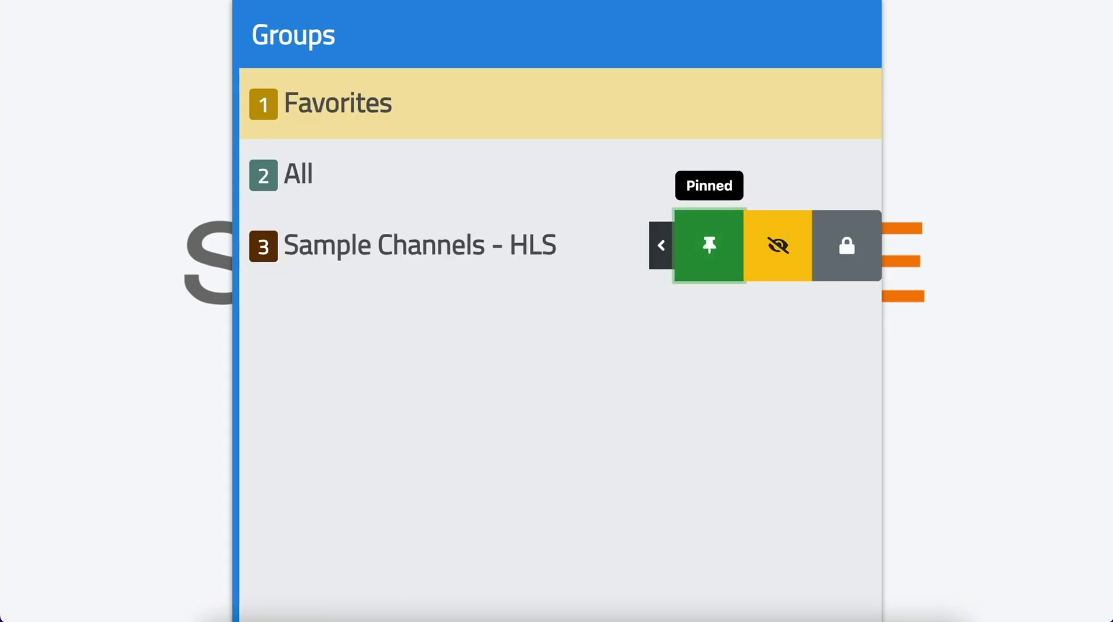
{"action": "key", "text": "Right"}
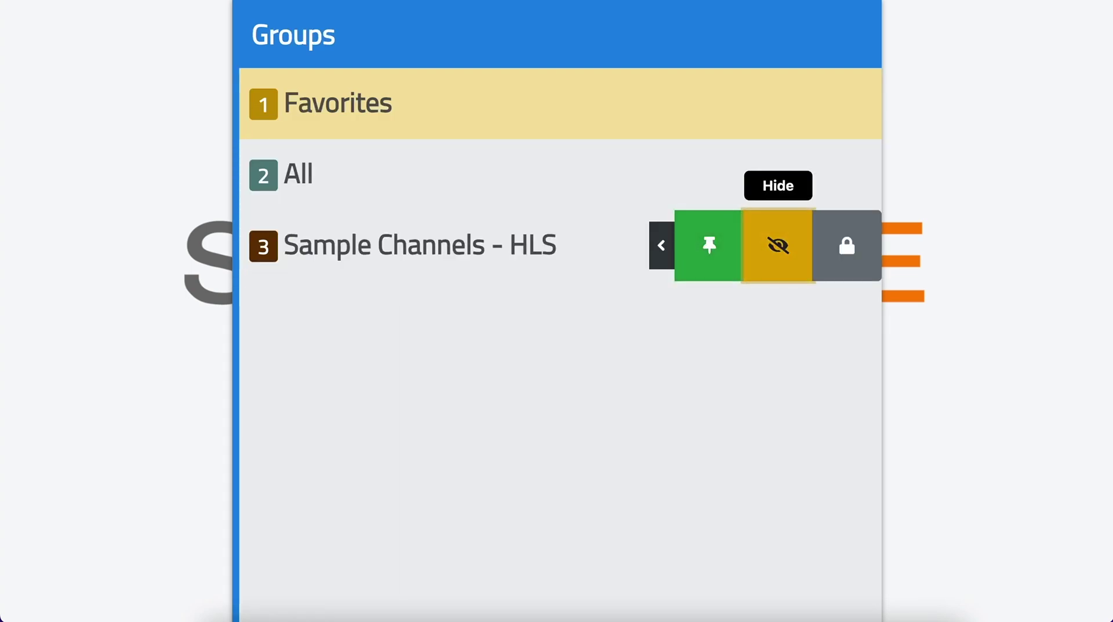
{"action": "key", "text": "Return"}
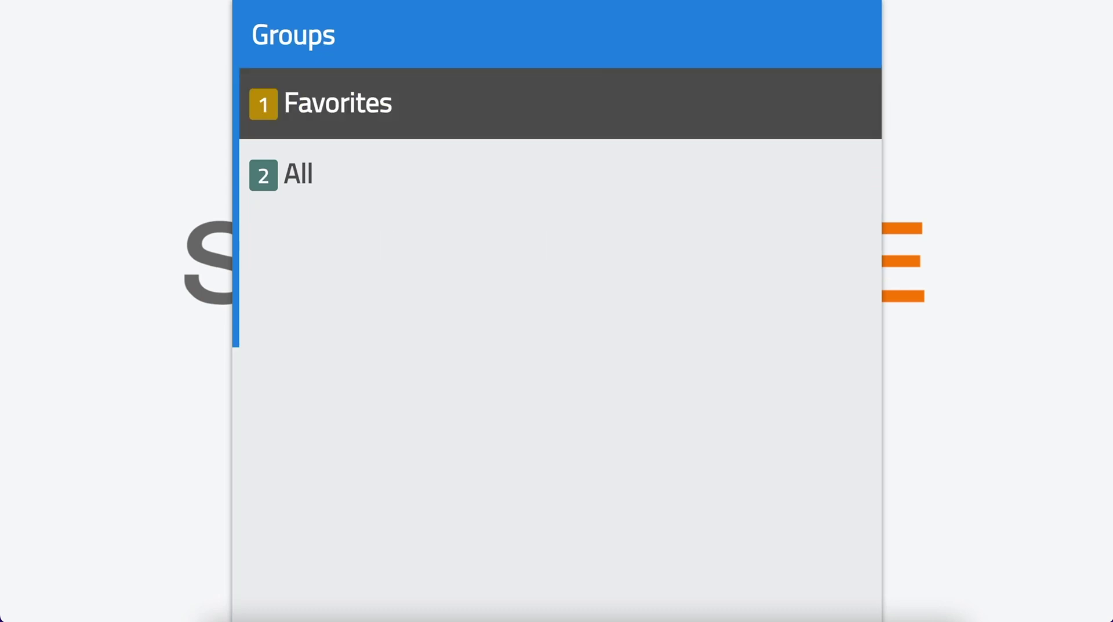
{"action": "key", "text": "Escape"}
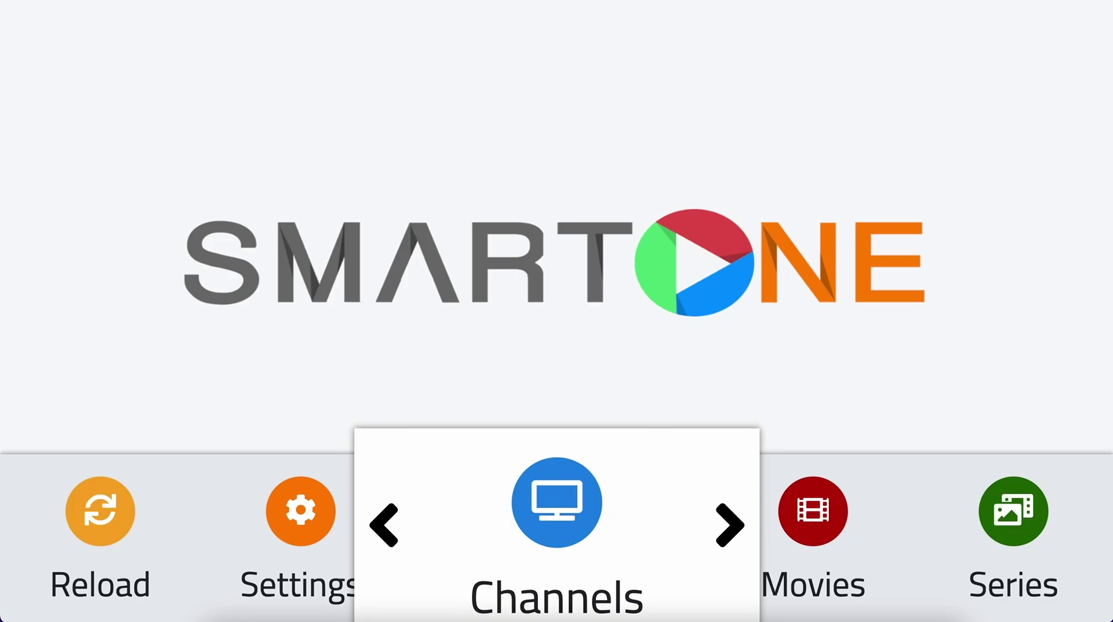
- Hide Category 2 in the Movies groups, leaving Favorites, All and Category 1
{"action": "key", "text": "Right"}
{"action": "key", "text": "Right"}
{"action": "key", "text": "Right"}
{"action": "key", "text": "Right"}
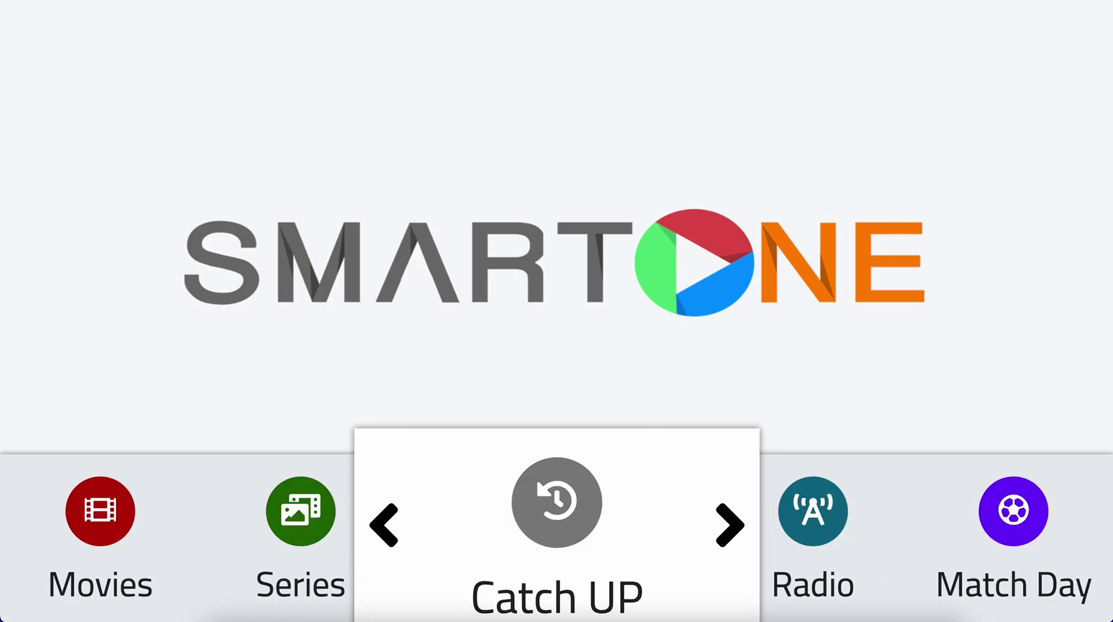
{"action": "key", "text": "Right"}
{"action": "key", "text": "Right"}
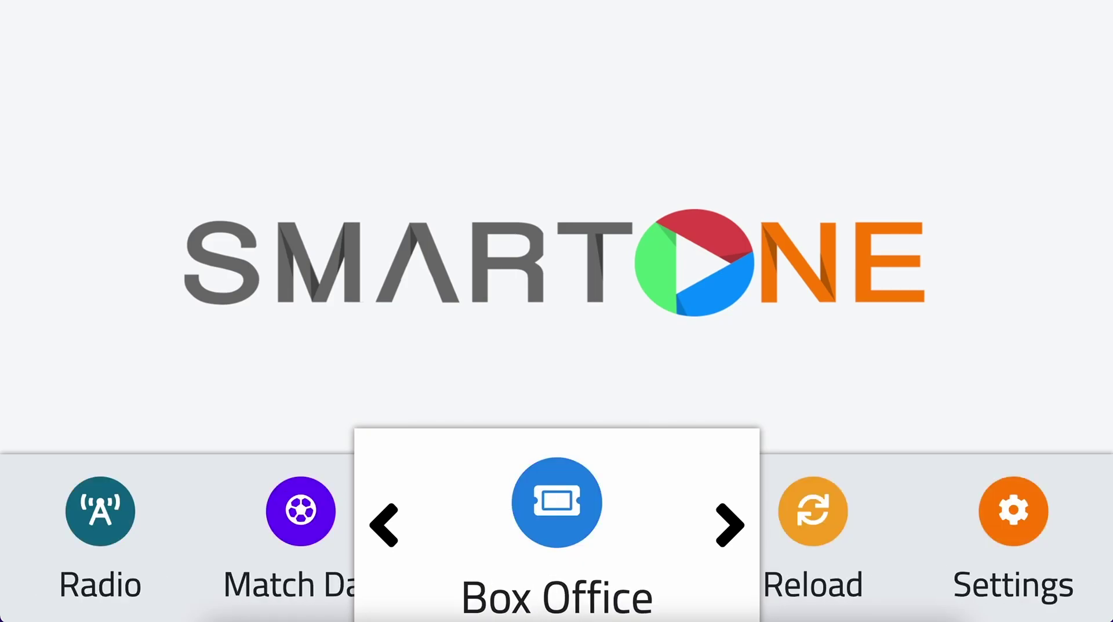
{"action": "key", "text": "Left"}
{"action": "key", "text": "Left"}
{"action": "key", "text": "Left"}
{"action": "key", "text": "Left"}
{"action": "key", "text": "Left"}
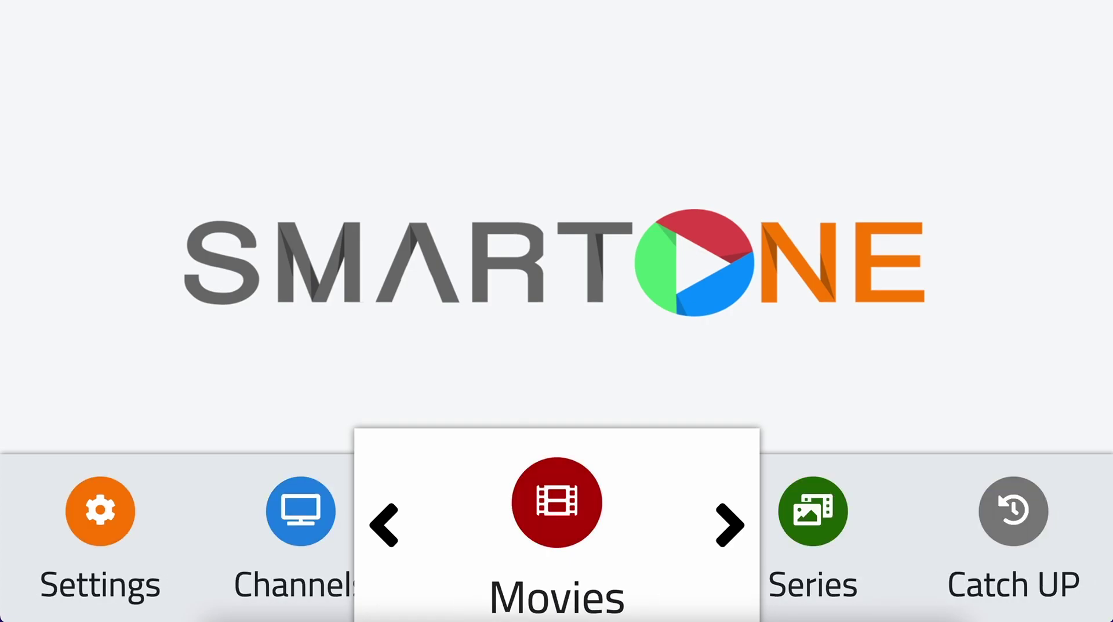
{"action": "key", "text": "Return"}
{"action": "key", "text": "Down"}
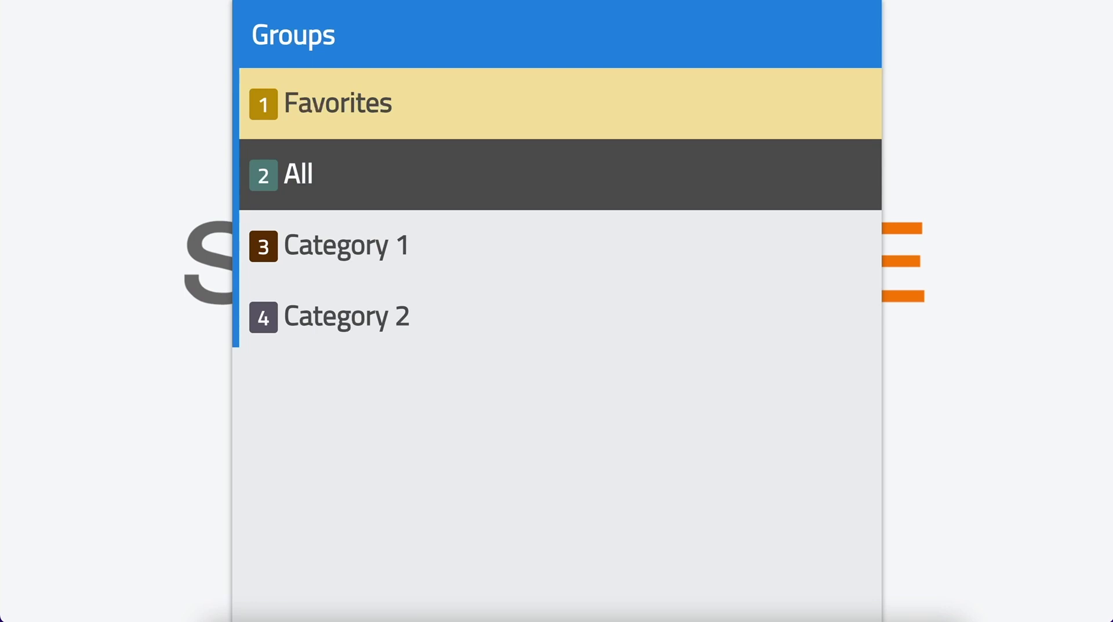
{"action": "key", "text": "Down"}
{"action": "key", "text": "Down"}
{"action": "key", "text": "Right"}
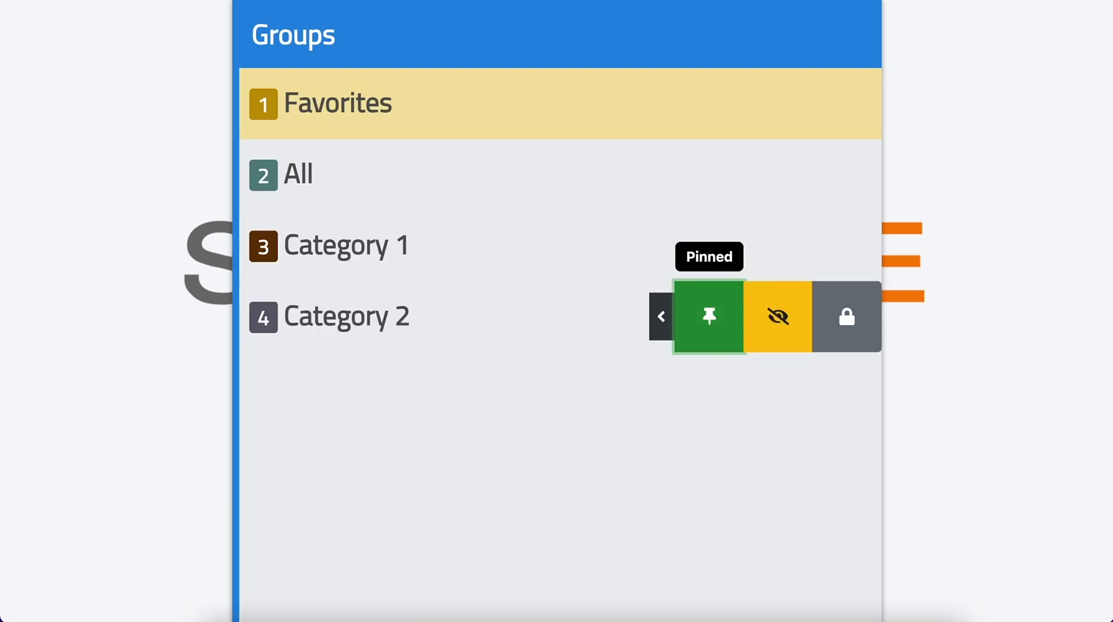
{"action": "key", "text": "Right"}
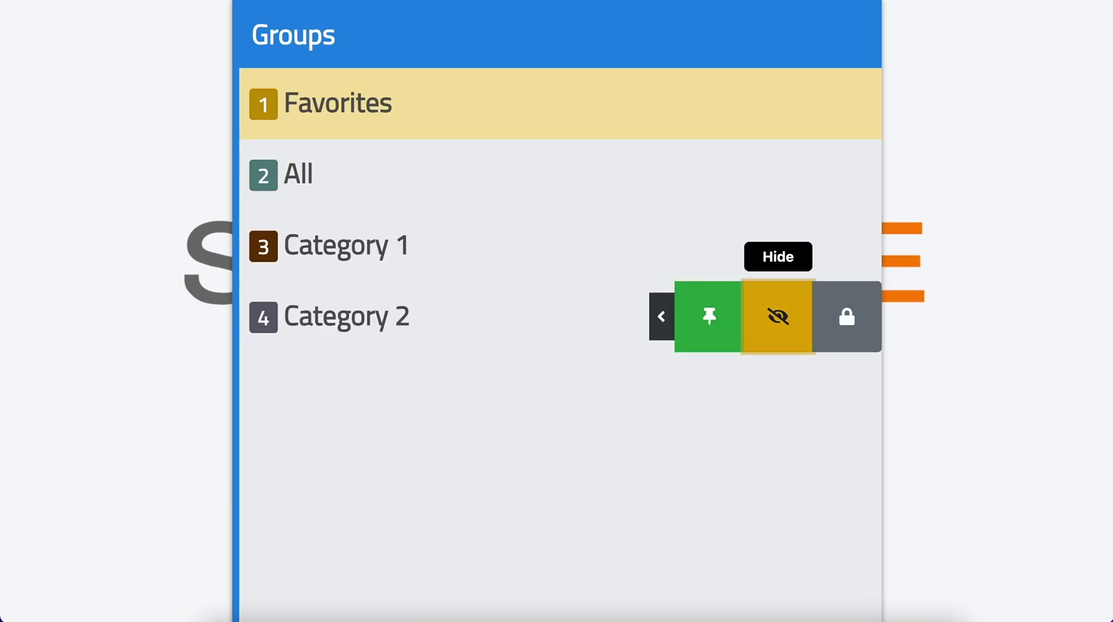
{"action": "key", "text": "Return"}
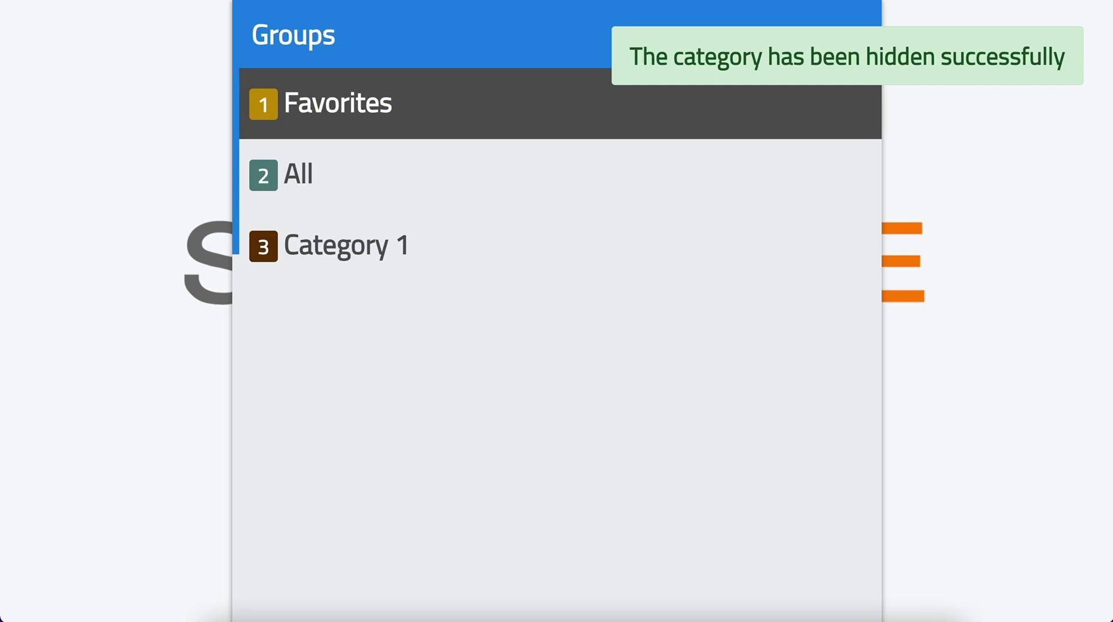
- Return home, open the Radio groups list and hide American Samoa
{"action": "key", "text": "Escape"}
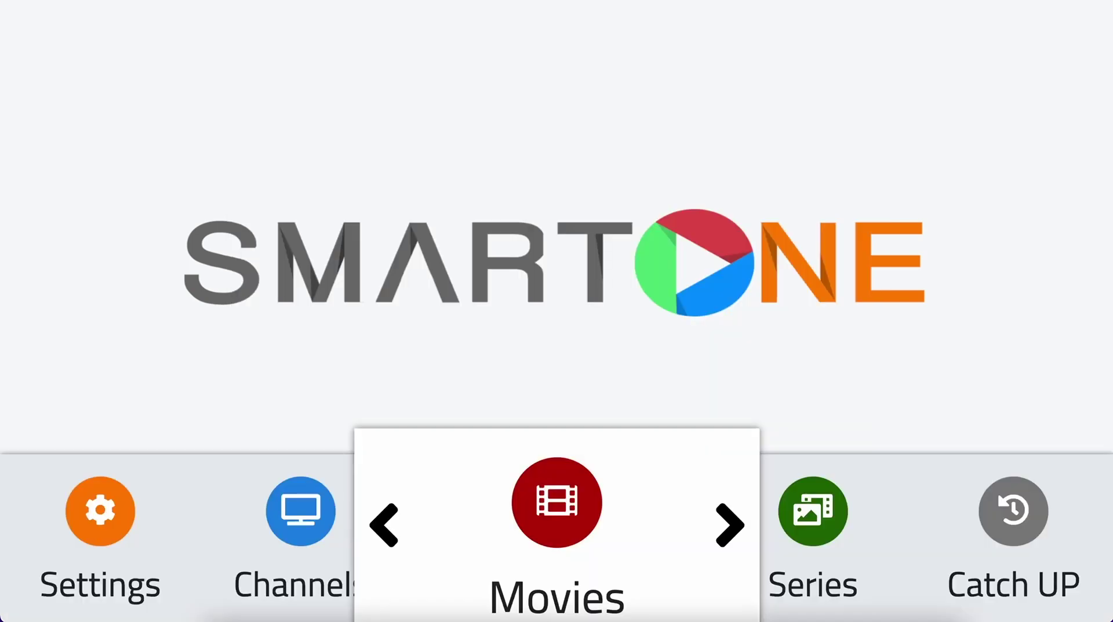
{"action": "key", "text": "Right"}
{"action": "key", "text": "Right"}
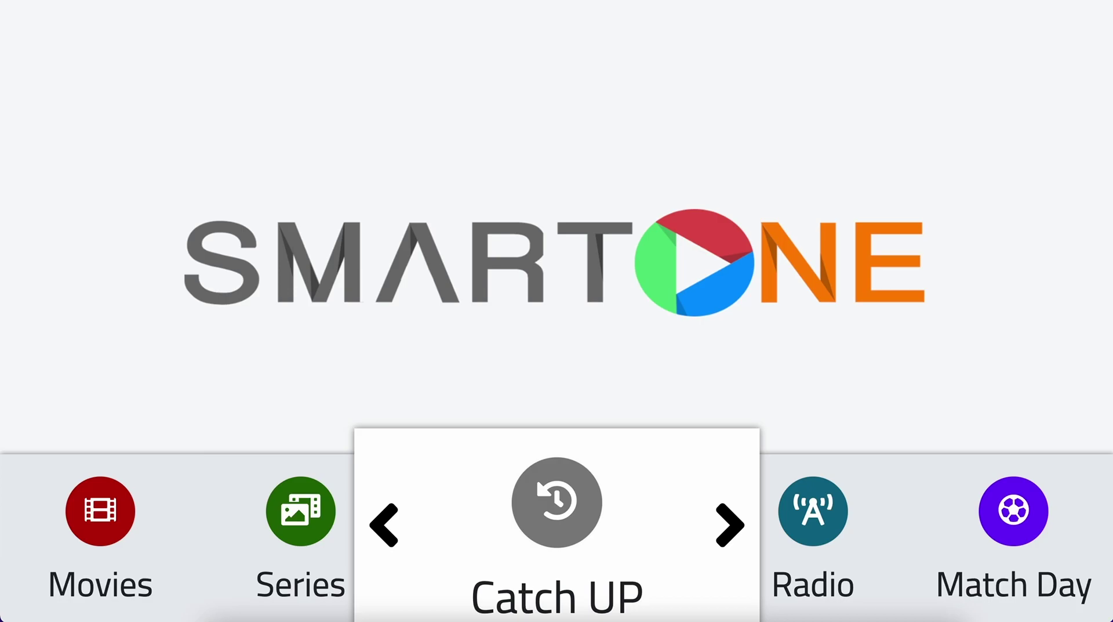
{"action": "key", "text": "Right"}
{"action": "key", "text": "Return"}
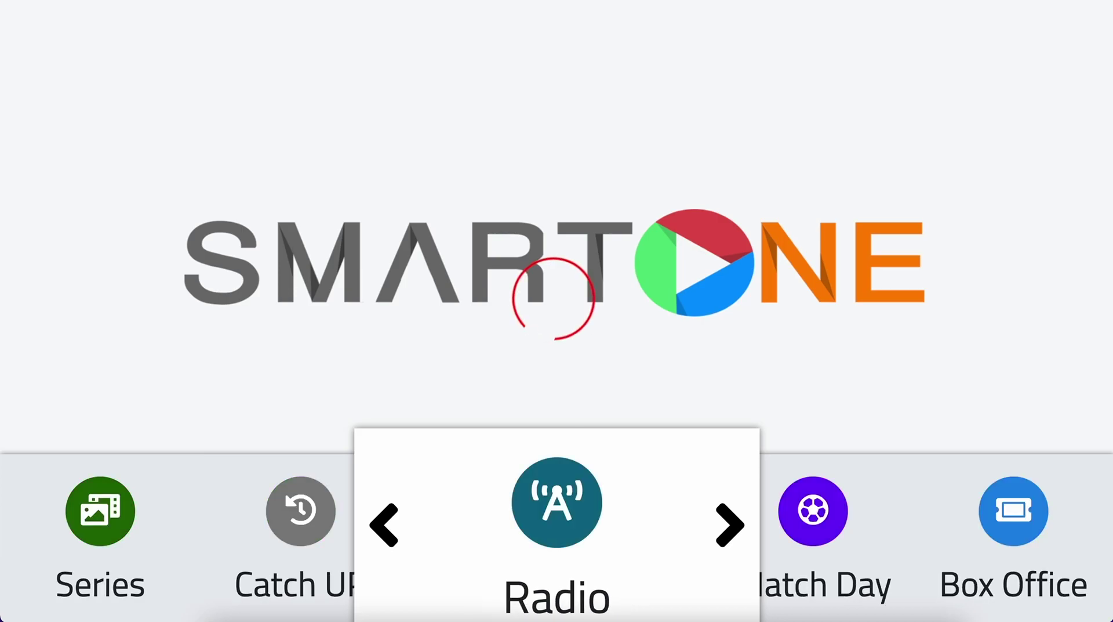
{"action": "key", "text": "Down"}
{"action": "key", "text": "Down"}
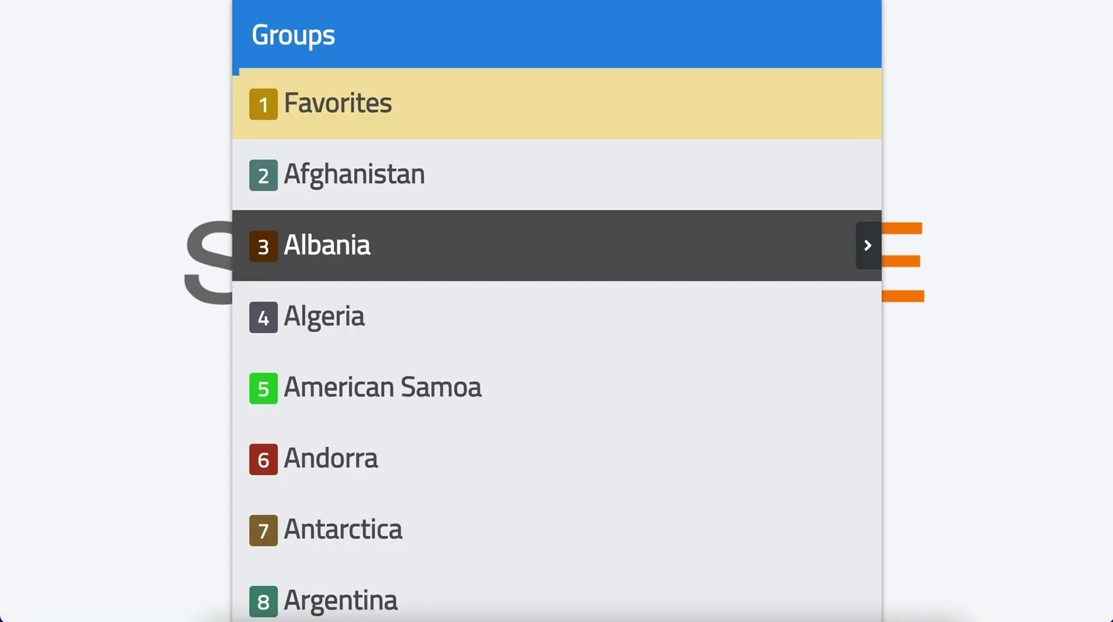
{"action": "key", "text": "Down"}
{"action": "key", "text": "Down"}
{"action": "key", "text": "Right"}
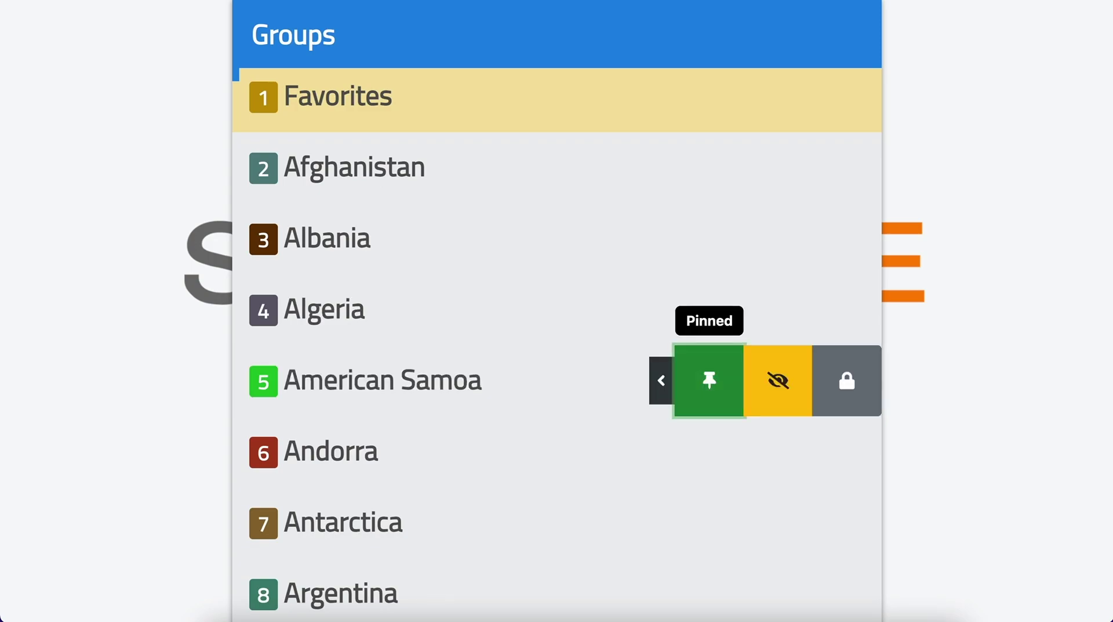
{"action": "key", "text": "Right"}
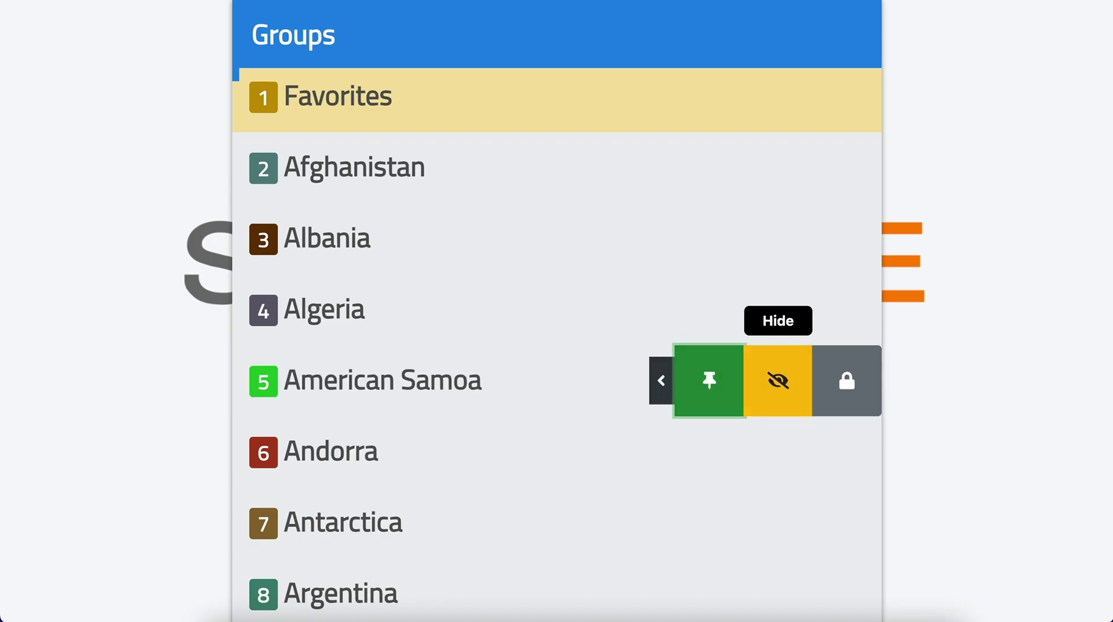
{"action": "key", "text": "Return"}
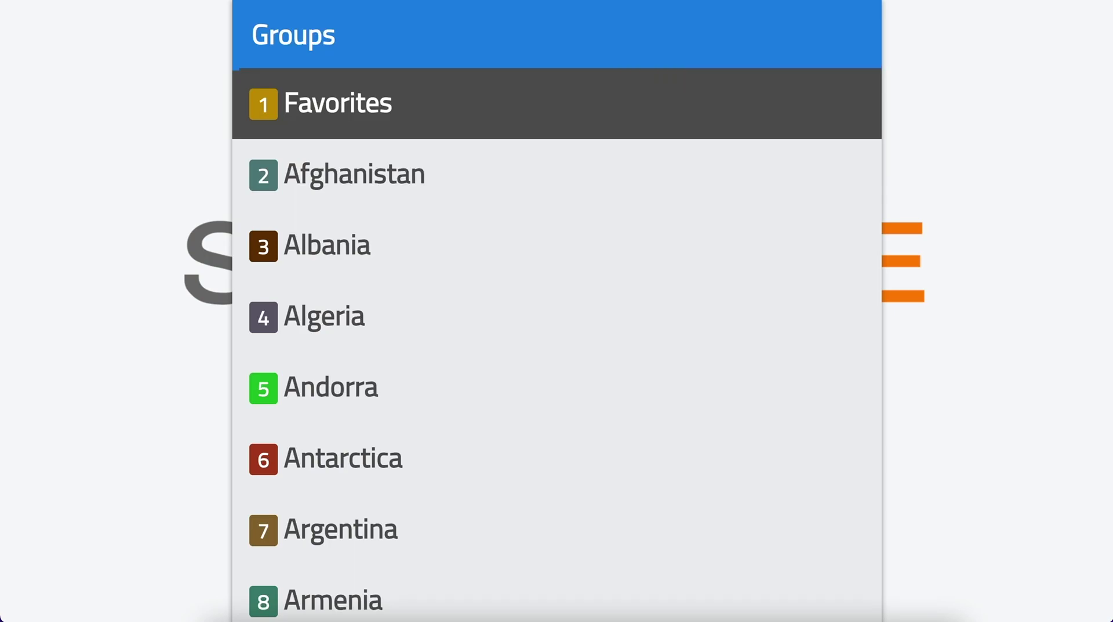
- Hide Albania from the Radio groups and bring up Argentina's hide action
{"action": "key", "text": "Down"}
{"action": "key", "text": "Down"}
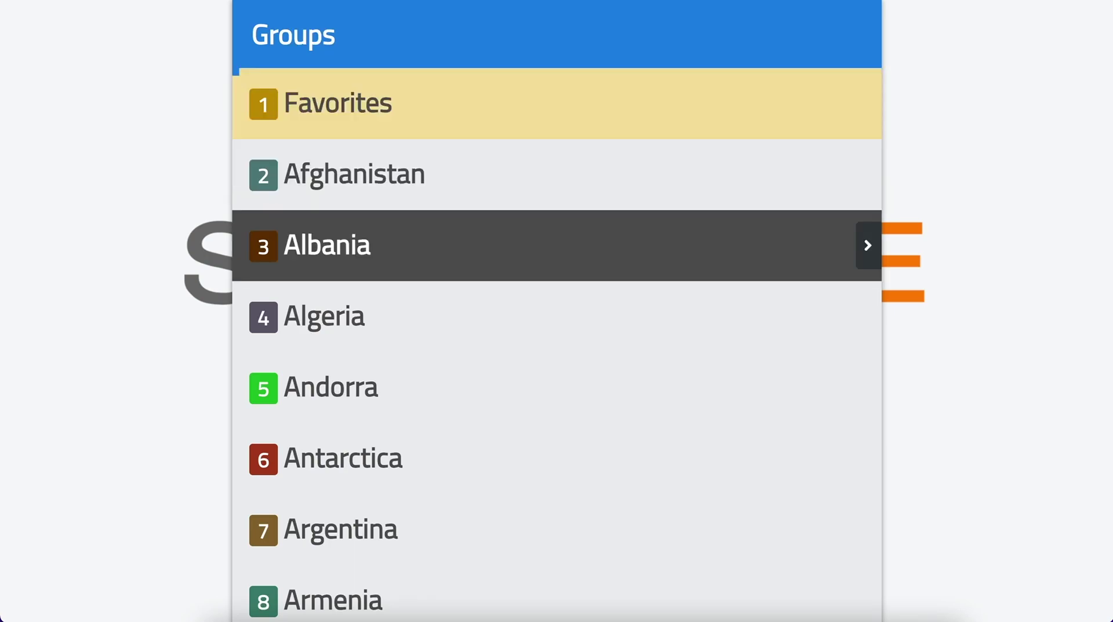
{"action": "key", "text": "Right"}
{"action": "key", "text": "Right"}
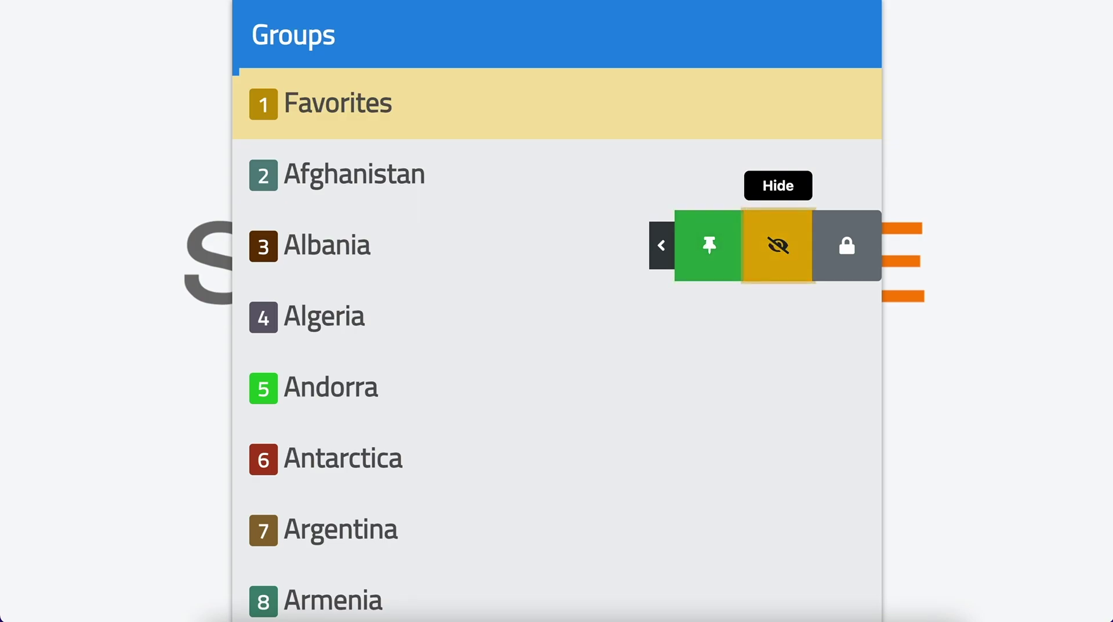
{"action": "key", "text": "Return"}
{"action": "key", "text": "Down"}
{"action": "key", "text": "Down"}
{"action": "key", "text": "Down"}
{"action": "key", "text": "Down"}
{"action": "key", "text": "Down"}
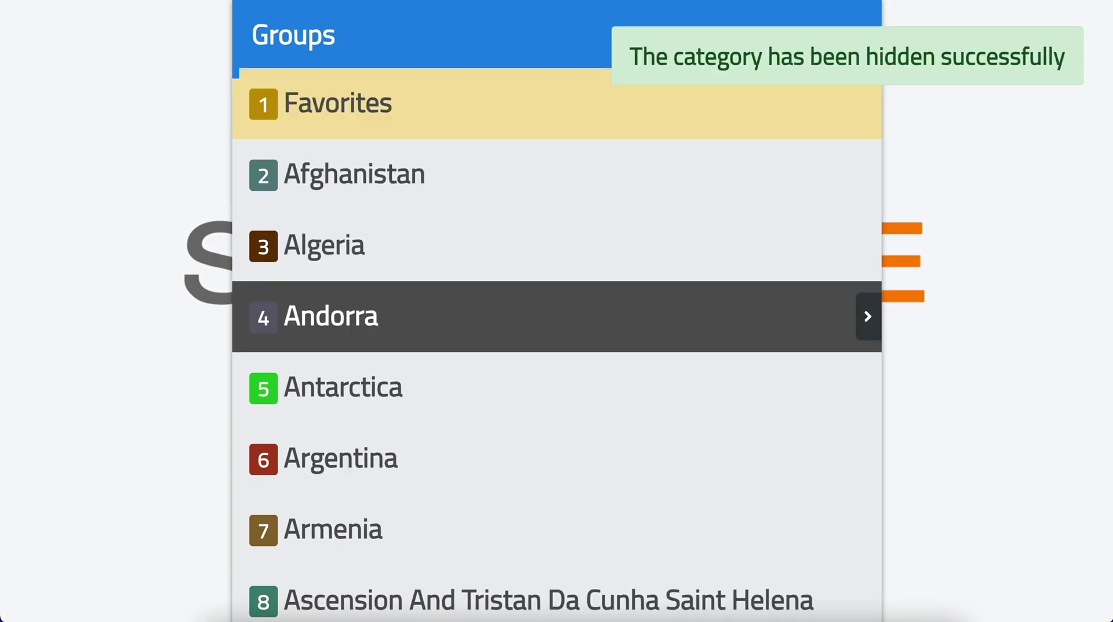
{"action": "key", "text": "Right"}
{"action": "key", "text": "Right"}
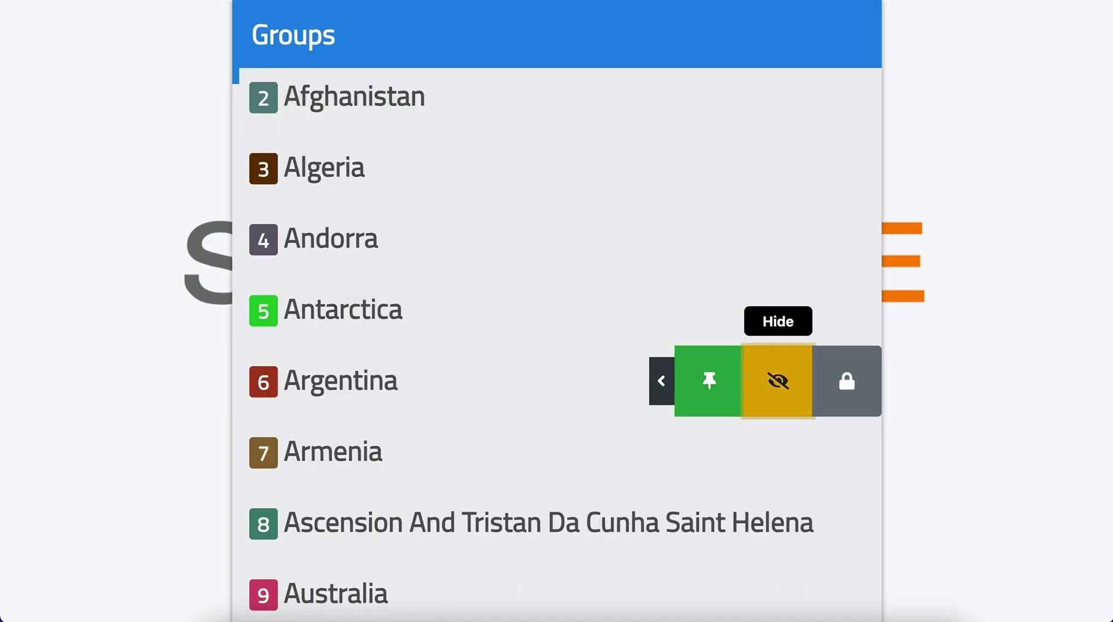
- Confirm hiding Argentina, then hide Baseball from the Match Day groups
{"action": "key", "text": "Return"}
{"action": "key", "text": "Escape"}
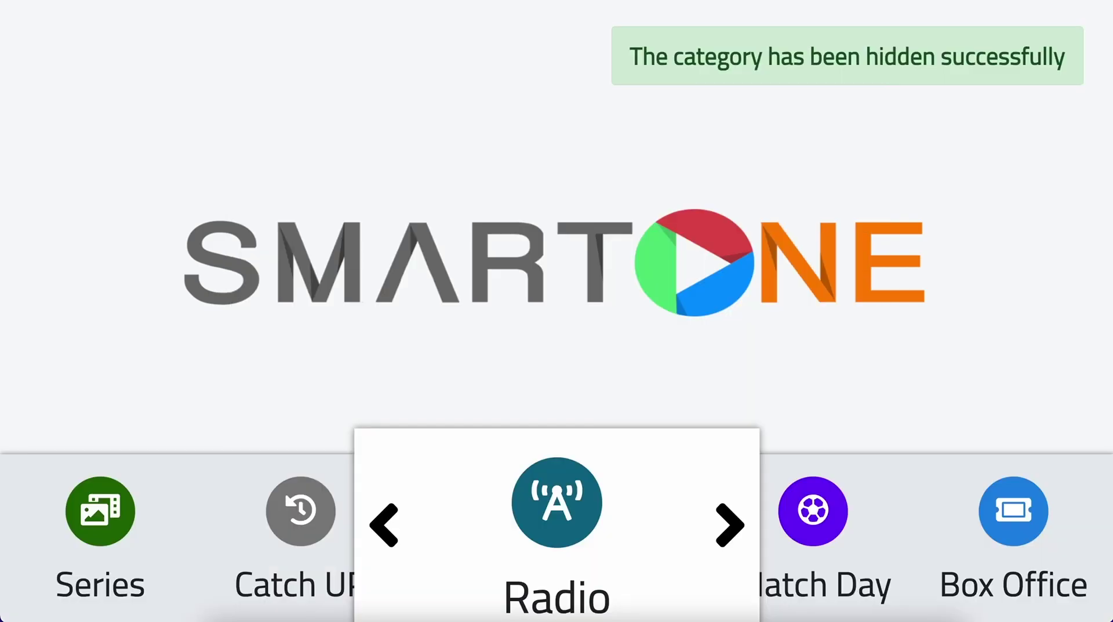
{"action": "key", "text": "Right"}
{"action": "key", "text": "Return"}
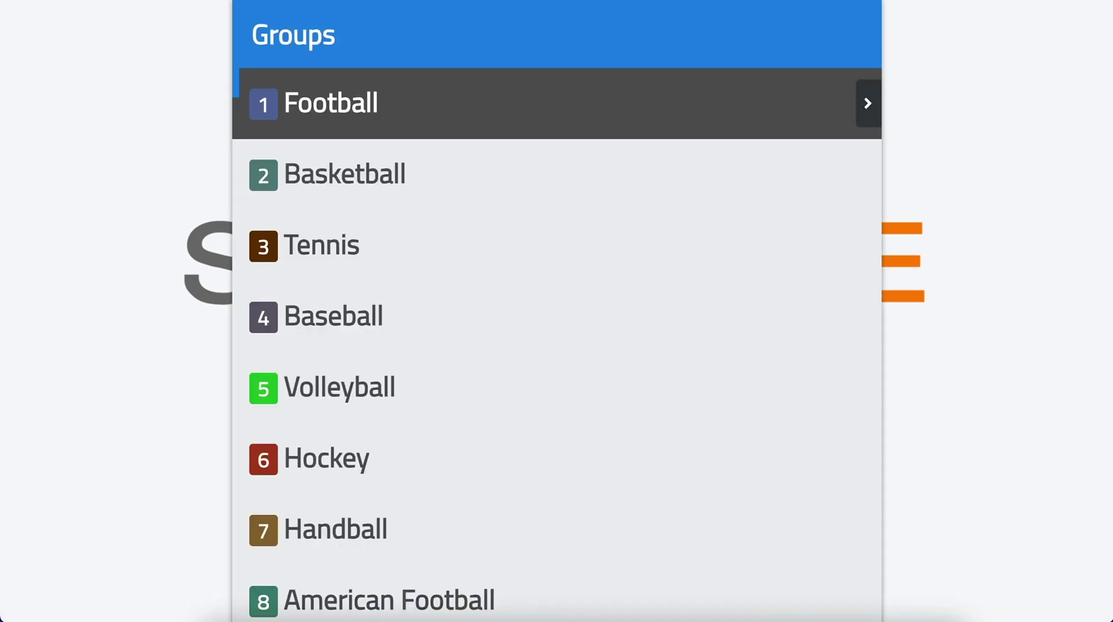
{"action": "key", "text": "Down"}
{"action": "key", "text": "Down"}
{"action": "key", "text": "Down"}
{"action": "key", "text": "Right"}
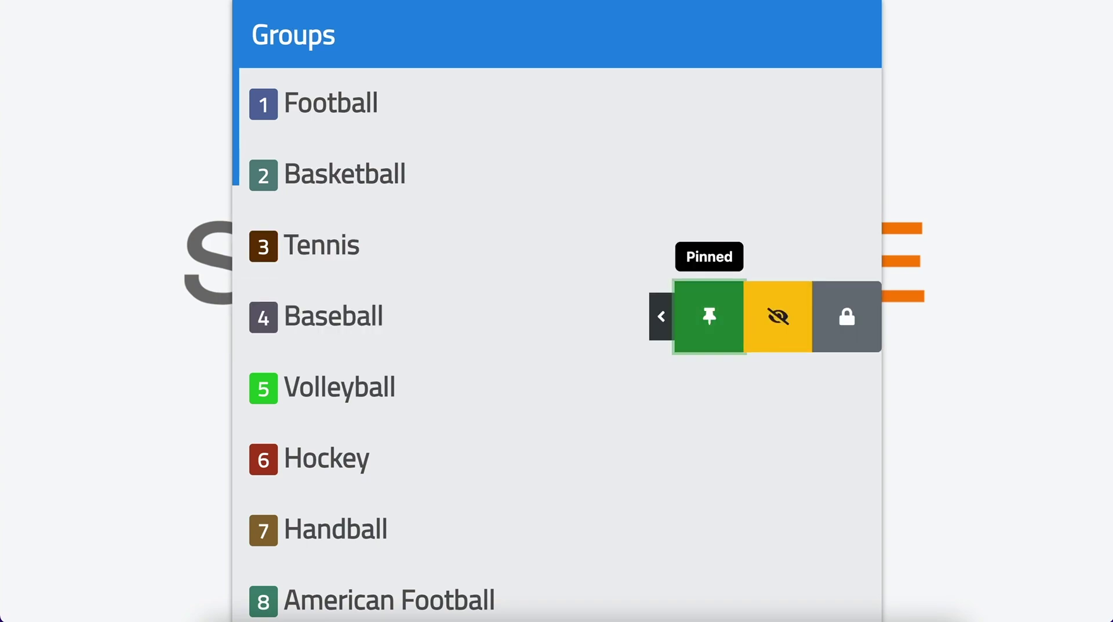
{"action": "key", "text": "Right"}
{"action": "key", "text": "Return"}
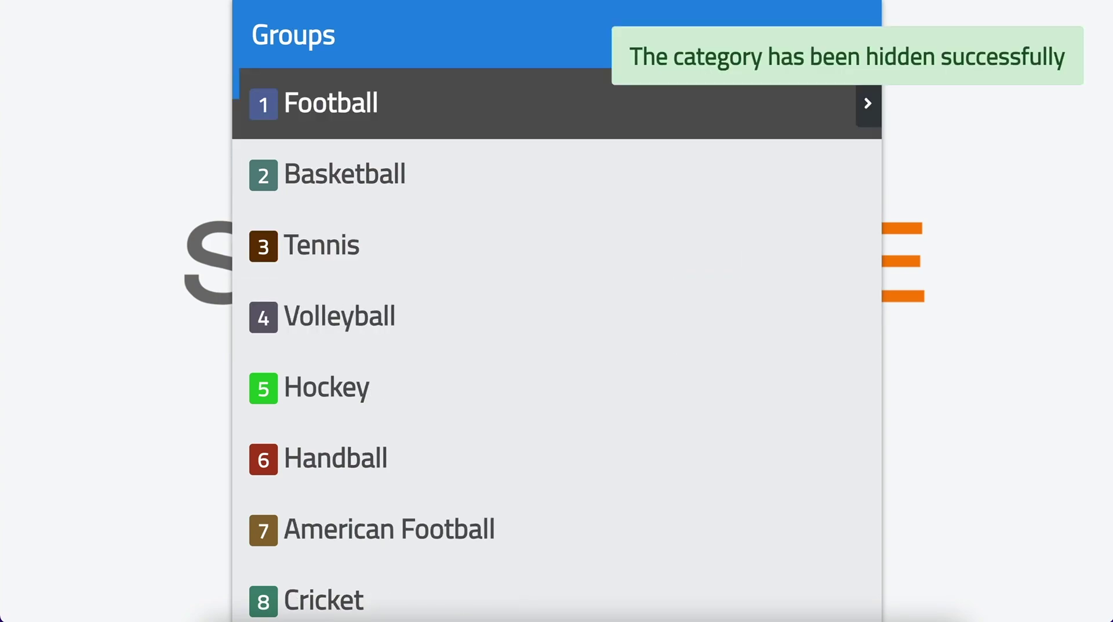
- Hide Tennis from the Match Day groups and return to the home screen
{"action": "key", "text": "Down"}
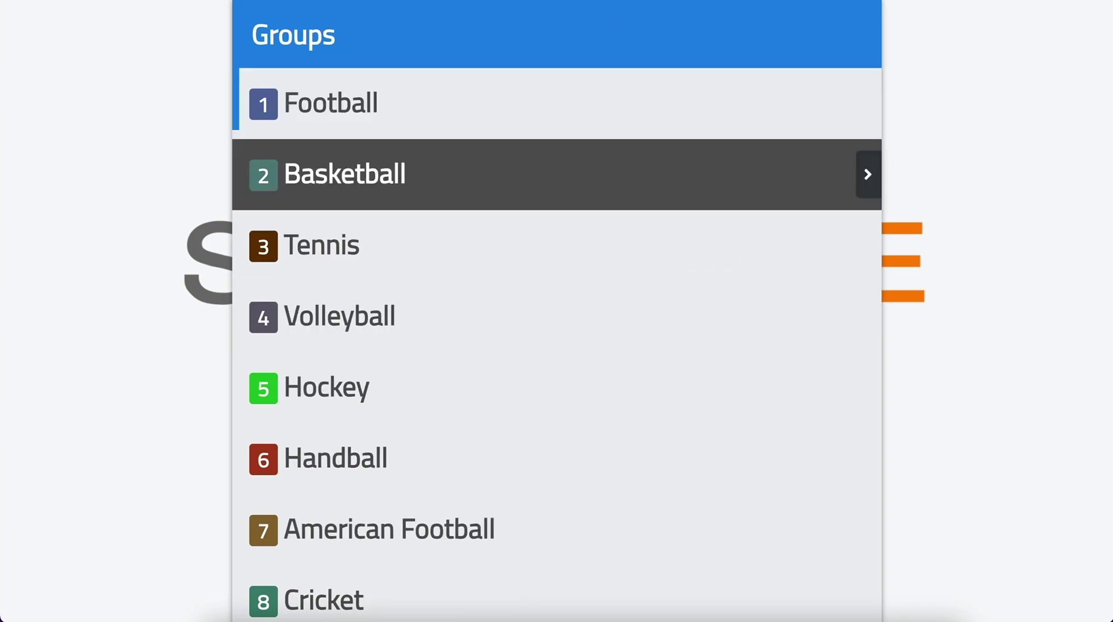
{"action": "key", "text": "Down"}
{"action": "key", "text": "Right"}
{"action": "key", "text": "Right"}
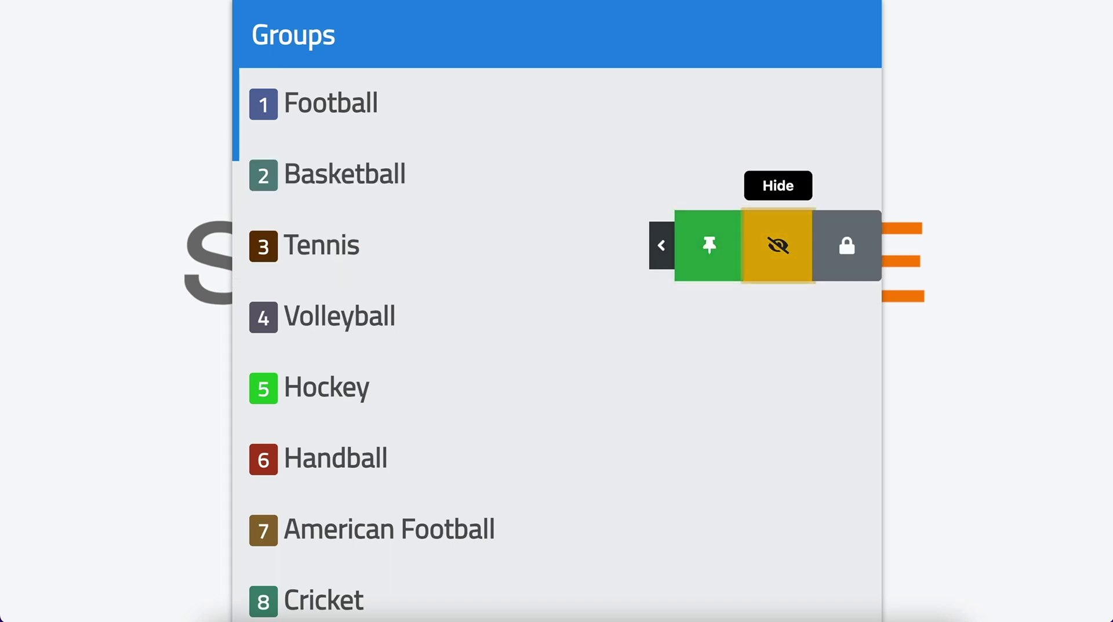
{"action": "key", "text": "Return"}
{"action": "key", "text": "Escape"}
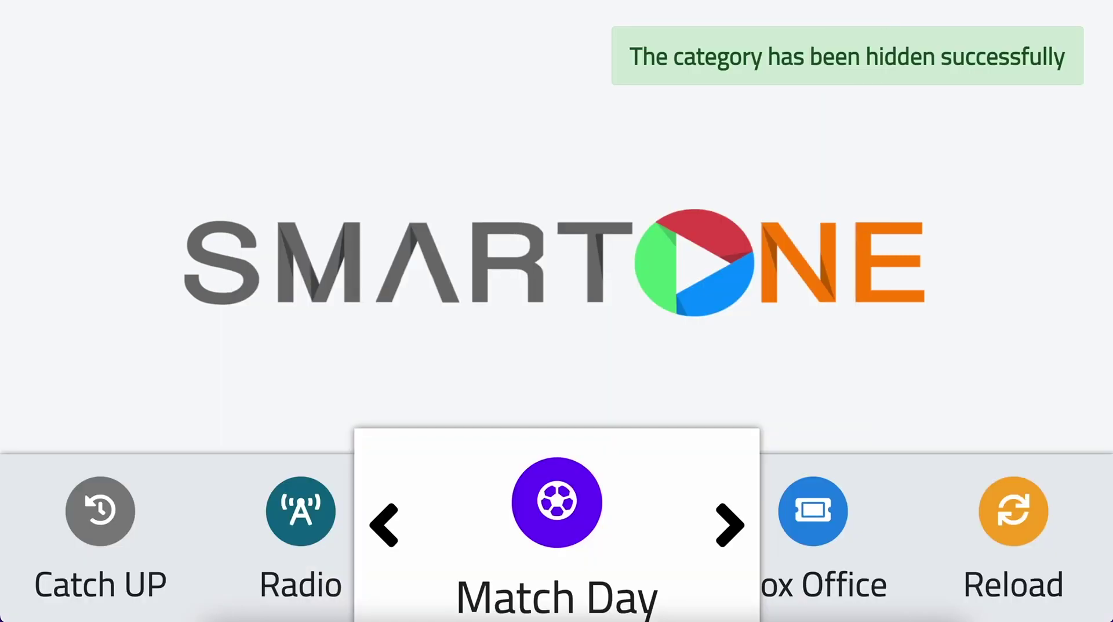
- Hide In Theaters from the Box Office groups and return home
{"action": "key", "text": "Right"}
{"action": "key", "text": "Return"}
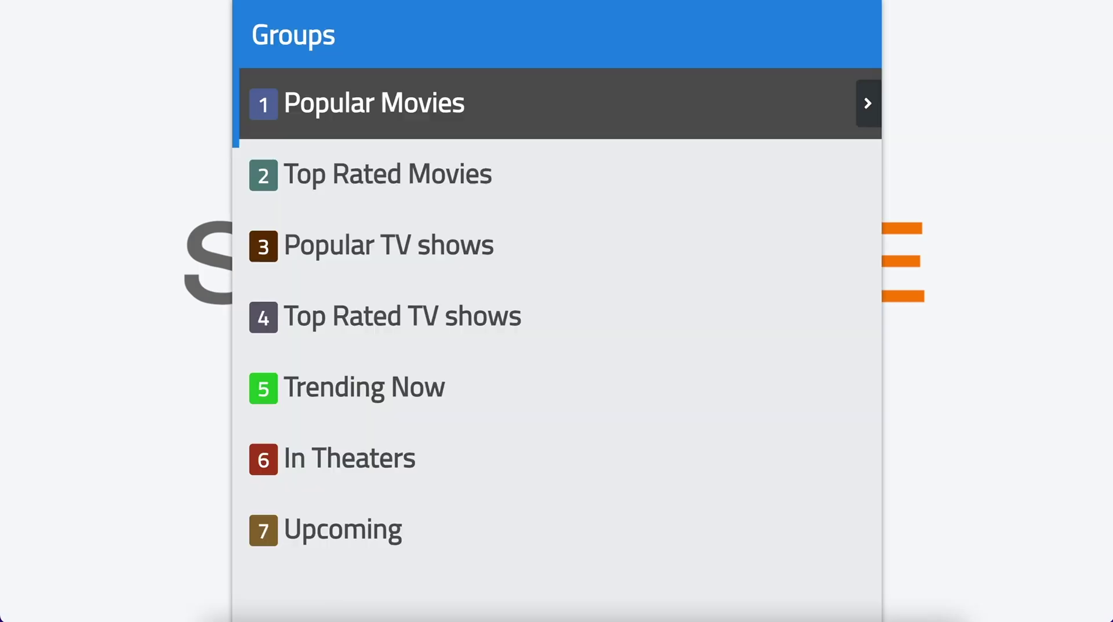
{"action": "key", "text": "Down"}
{"action": "key", "text": "Down"}
{"action": "key", "text": "Down"}
{"action": "key", "text": "Down"}
{"action": "key", "text": "Down"}
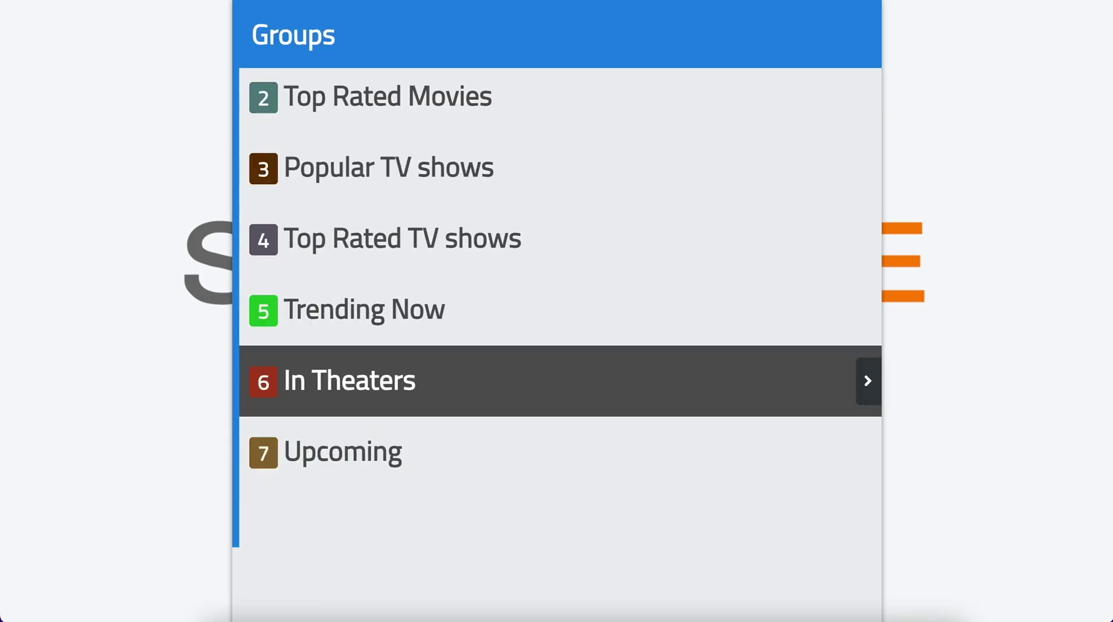
{"action": "key", "text": "Right"}
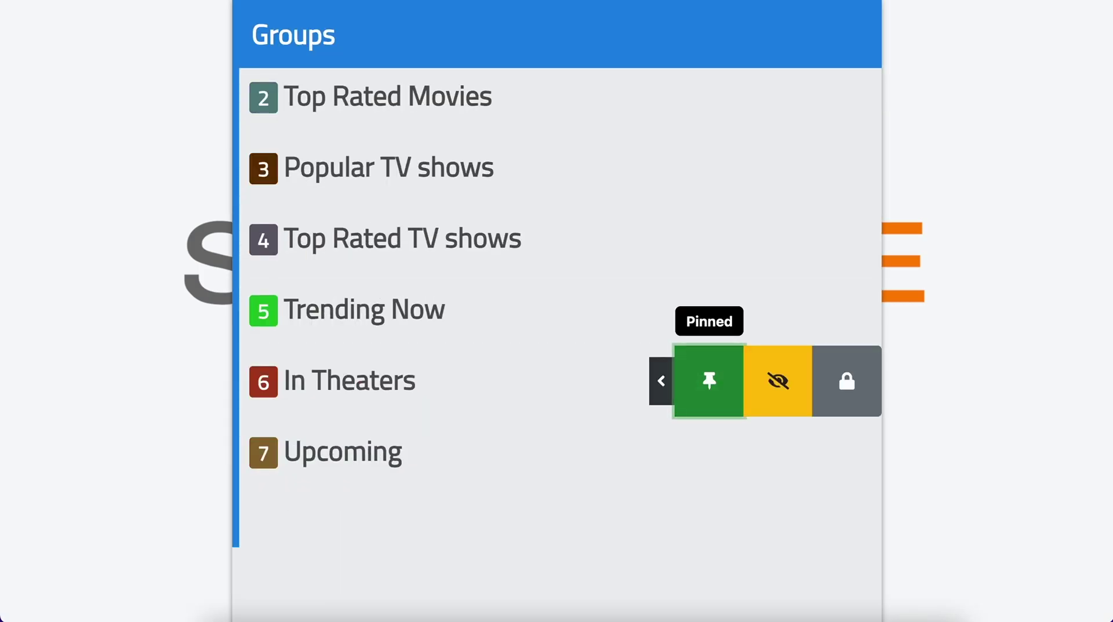
{"action": "key", "text": "Right"}
{"action": "key", "text": "Return"}
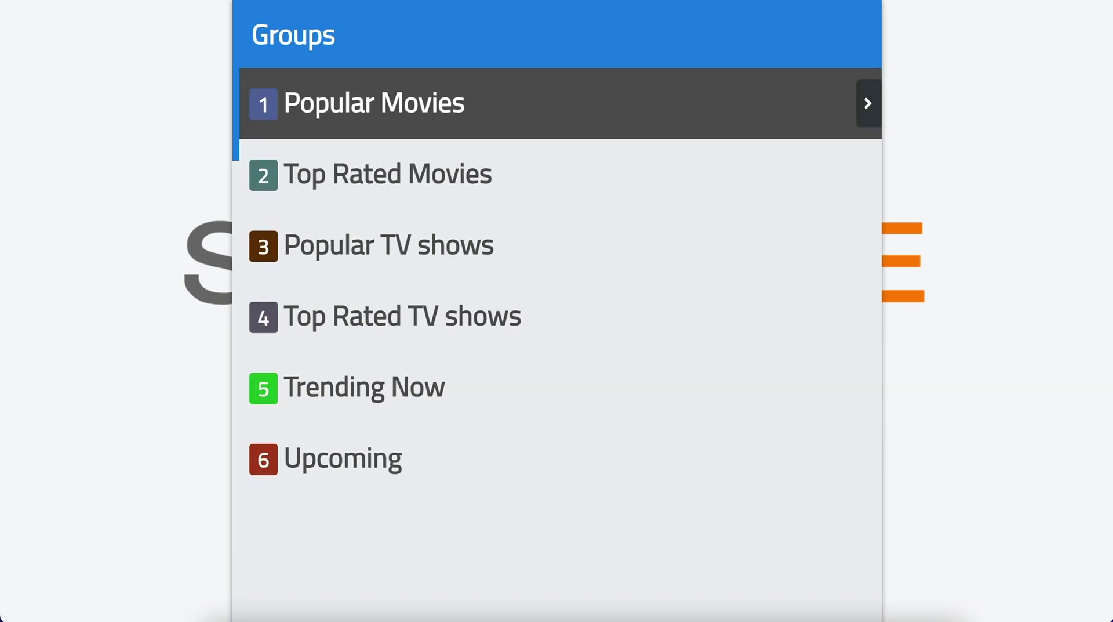
{"action": "key", "text": "Escape"}
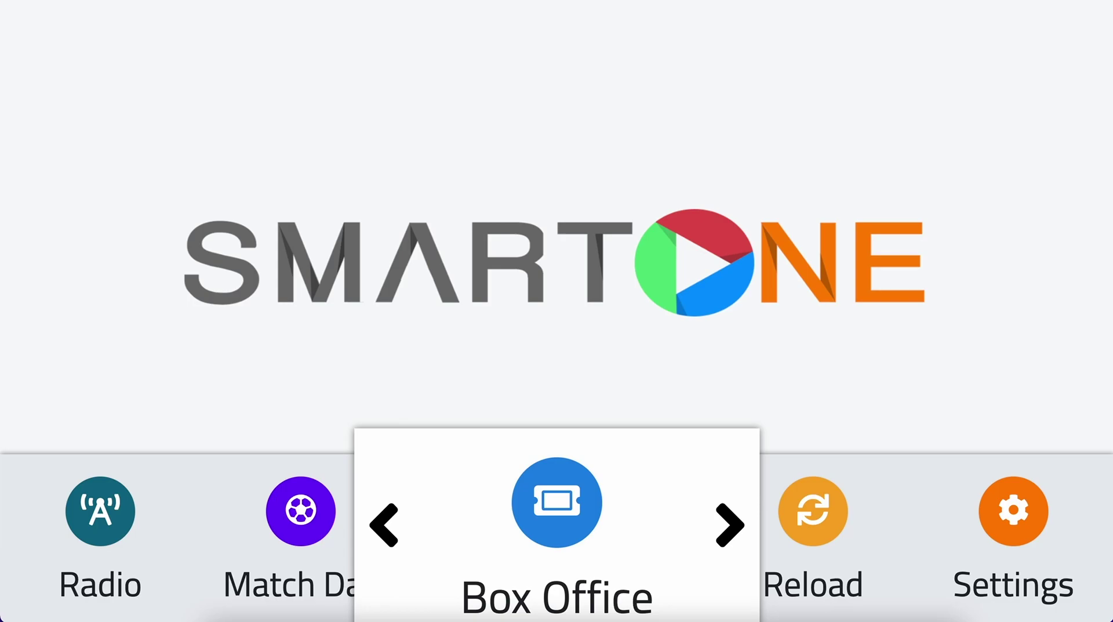
- Go to Settings > SETUP and open Hidden categories to show the section chooser
{"action": "key", "text": "Left"}
{"action": "key", "text": "Left"}
{"action": "key", "text": "Left"}
{"action": "key", "text": "Left"}
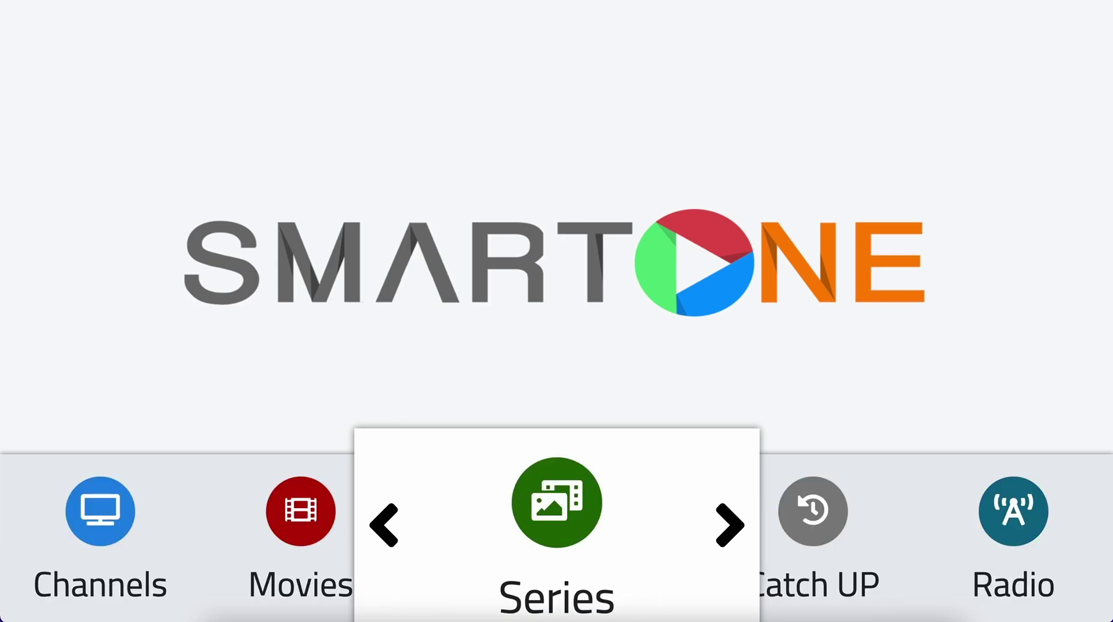
{"action": "key", "text": "Left"}
{"action": "key", "text": "Left"}
{"action": "key", "text": "Left"}
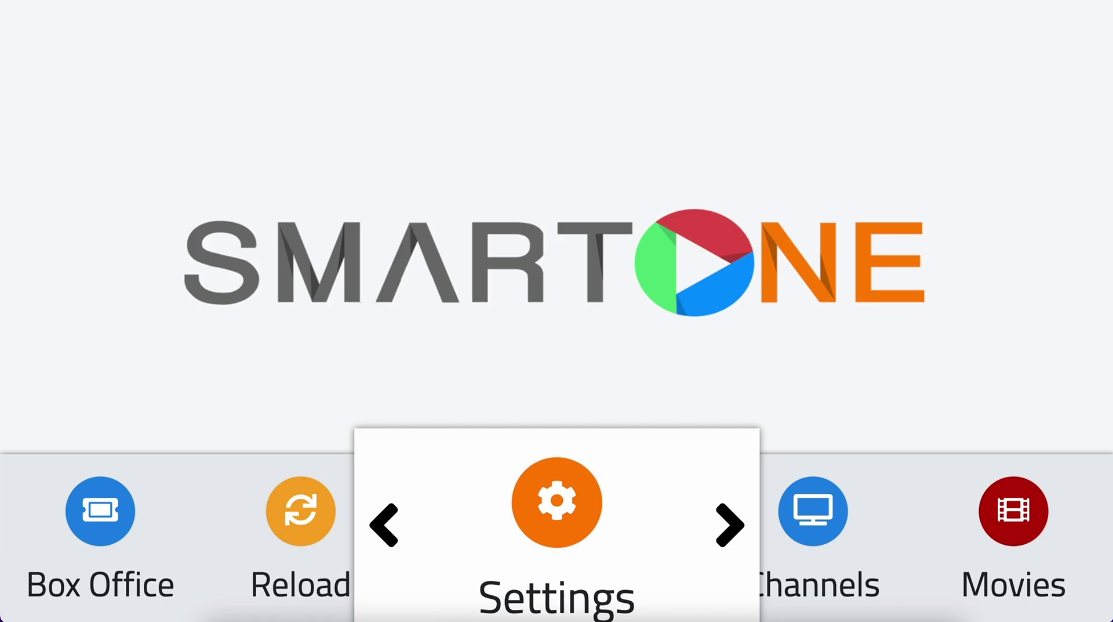
{"action": "key", "text": "Return"}
{"action": "key", "text": "Down"}
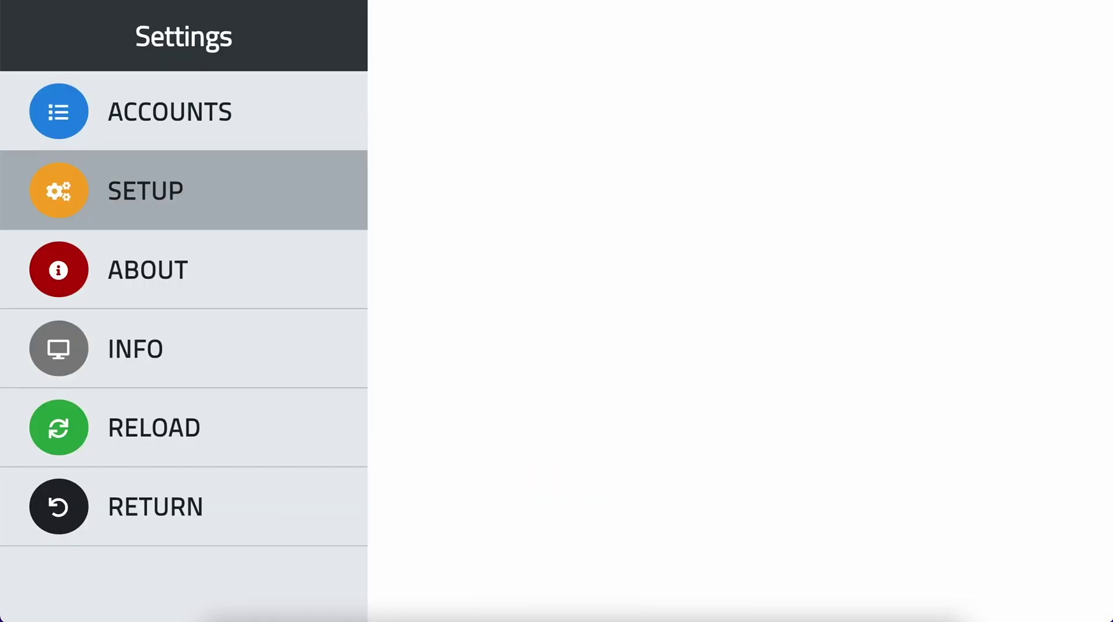
{"action": "key", "text": "Return"}
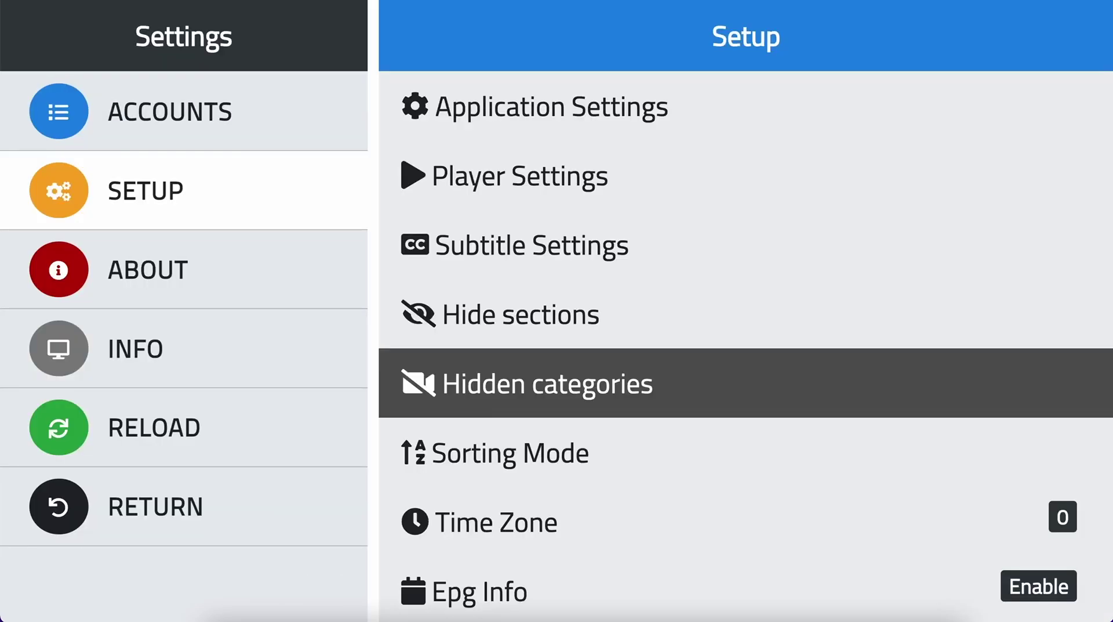
{"action": "key", "text": "Up"}
{"action": "key", "text": "Up"}
{"action": "key", "text": "Down"}
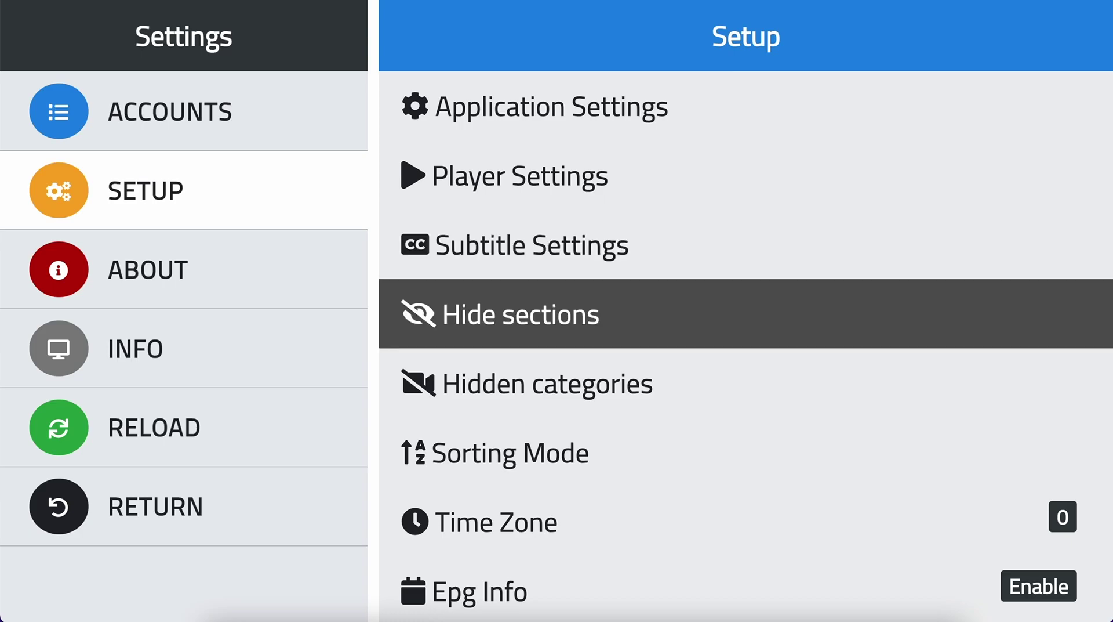
{"action": "key", "text": "Down"}
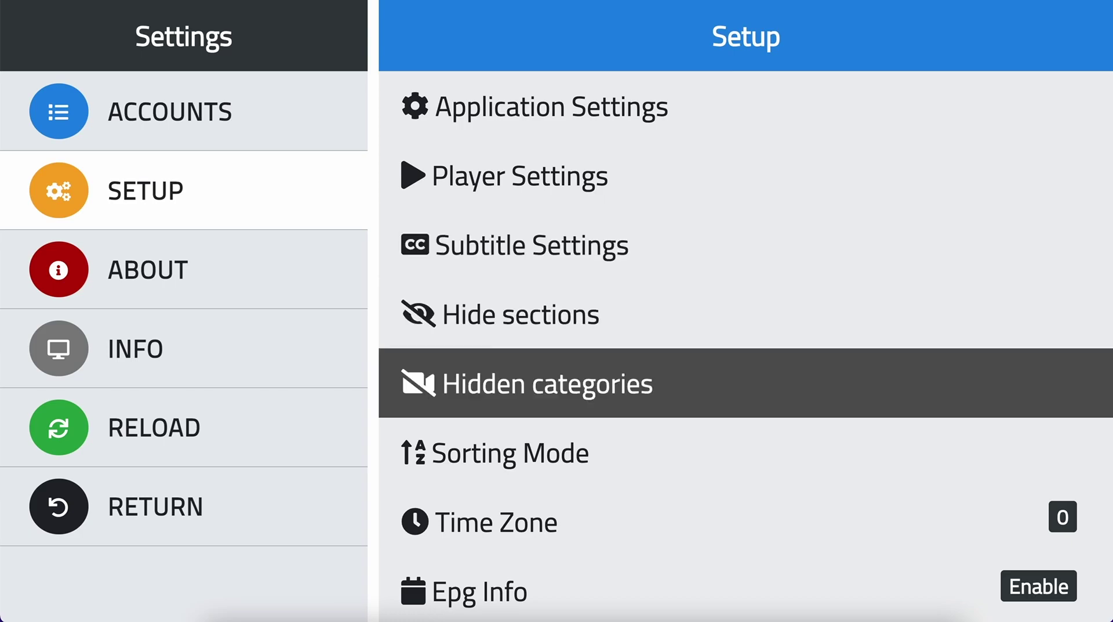
{"action": "key", "text": "Return"}
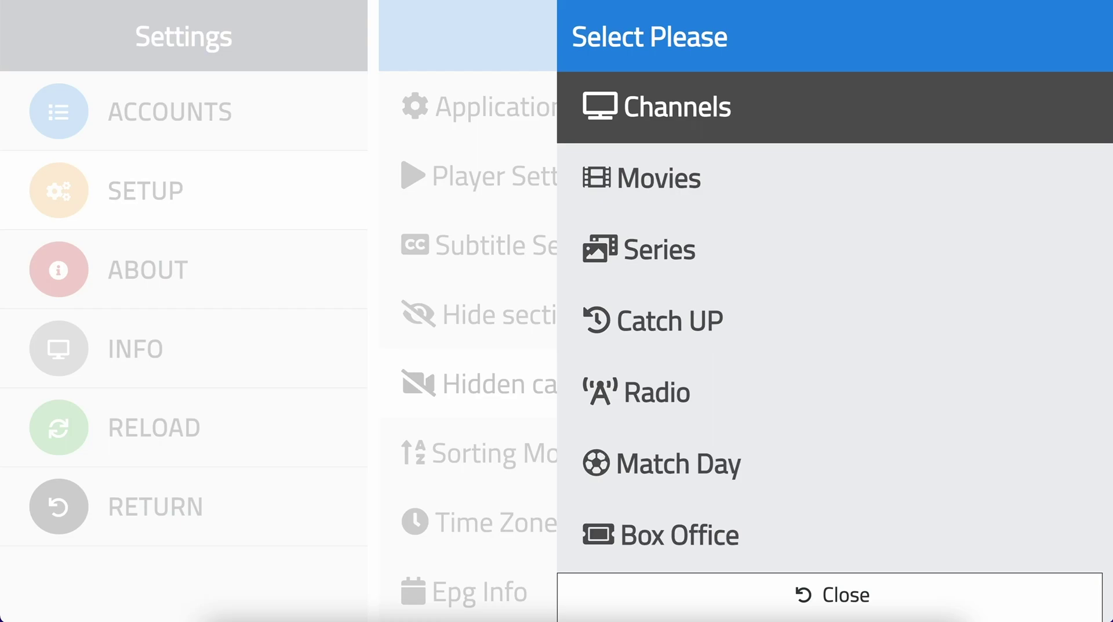
- Choose Radio in the hidden categories chooser and unhide Antigua And Barbuda
{"action": "key", "text": "Down"}
{"action": "key", "text": "Down"}
{"action": "key", "text": "Down"}
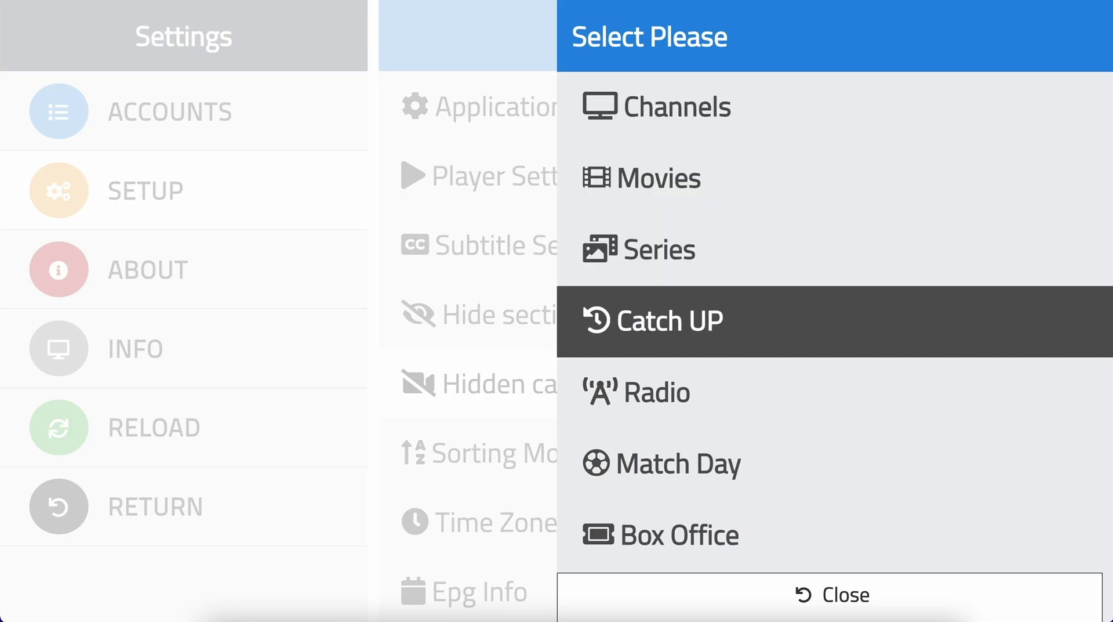
{"action": "key", "text": "Down"}
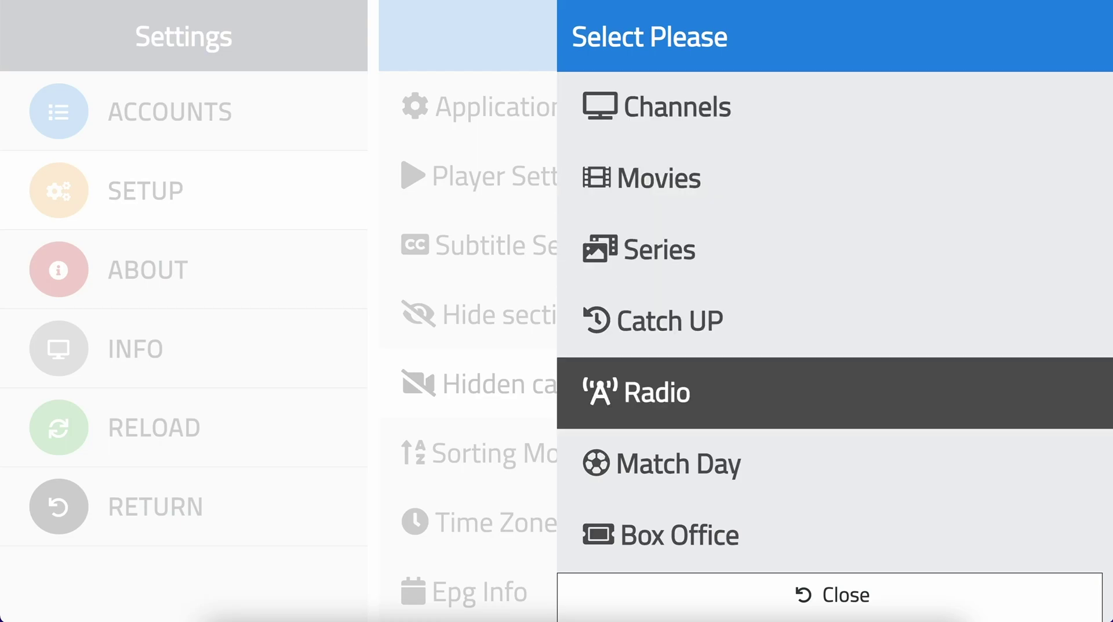
{"action": "key", "text": "Return"}
{"action": "key", "text": "Down"}
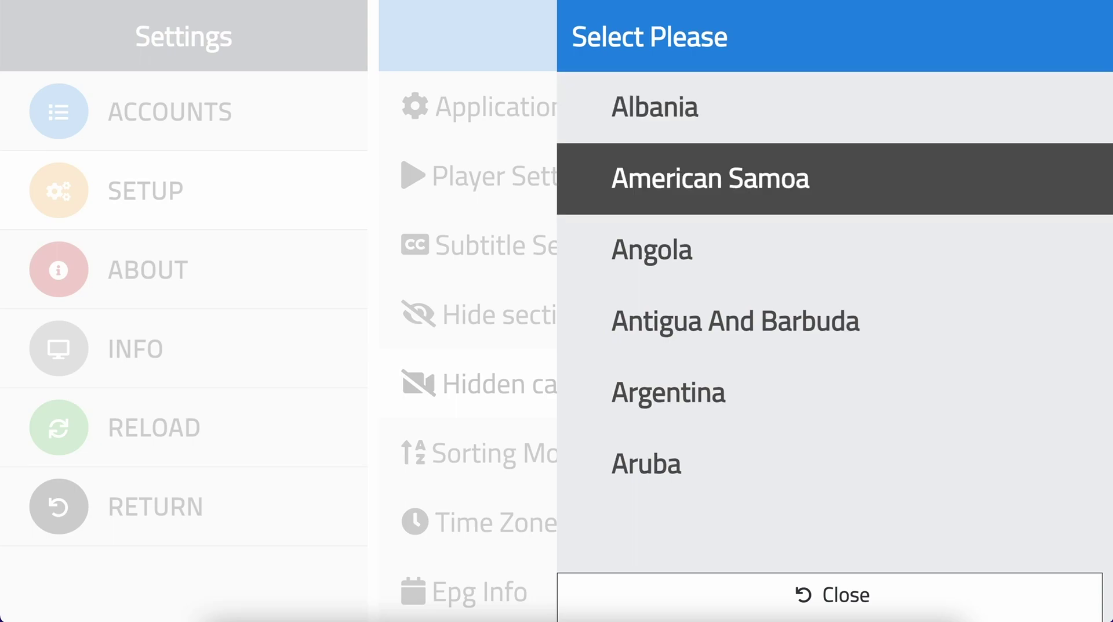
{"action": "key", "text": "Down"}
{"action": "key", "text": "Down"}
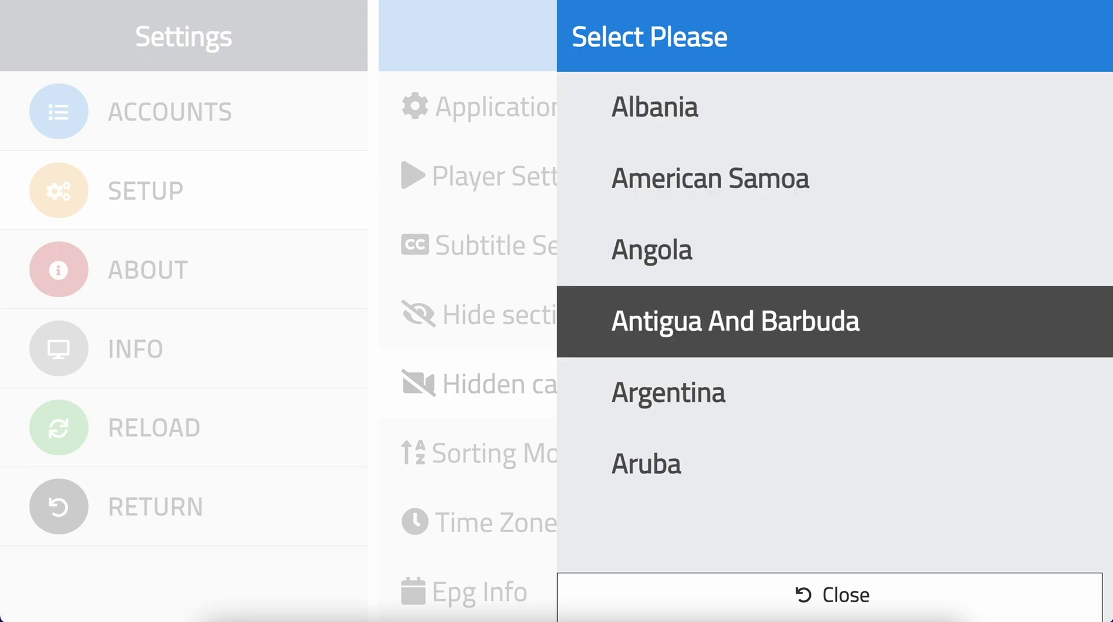
{"action": "key", "text": "Return"}
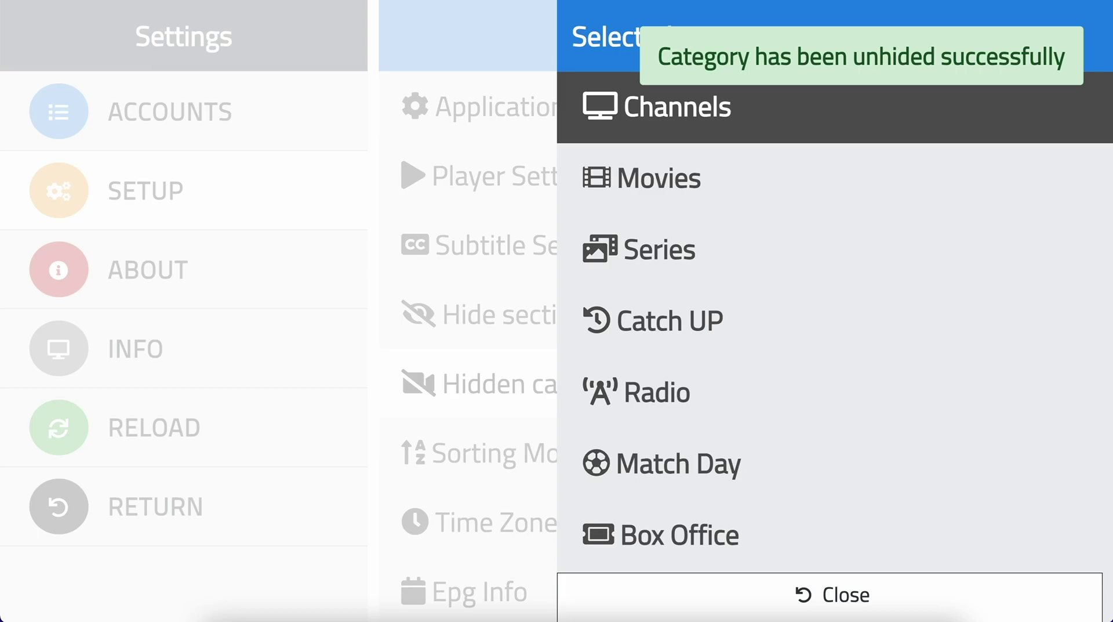
- Unhide American Samoa and Angola from Radio's hidden categories
{"action": "key", "text": "Down"}
{"action": "key", "text": "Down"}
{"action": "key", "text": "Down"}
{"action": "key", "text": "Down"}
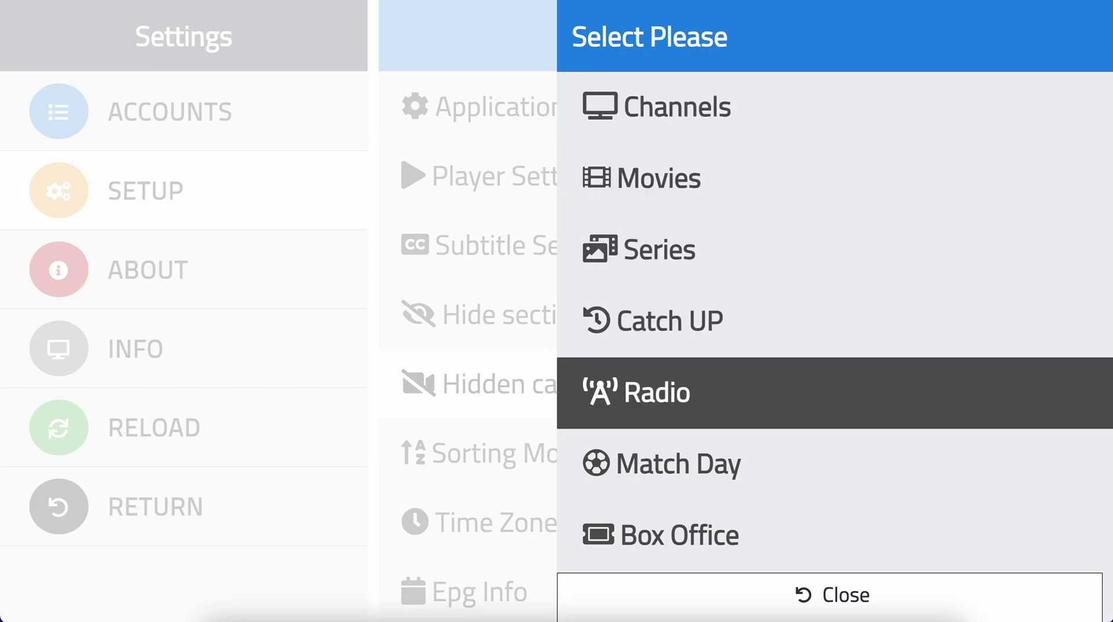
{"action": "key", "text": "Return"}
{"action": "key", "text": "Down"}
{"action": "key", "text": "Return"}
{"action": "key", "text": "Down"}
{"action": "key", "text": "Down"}
{"action": "key", "text": "Down"}
{"action": "key", "text": "Down"}
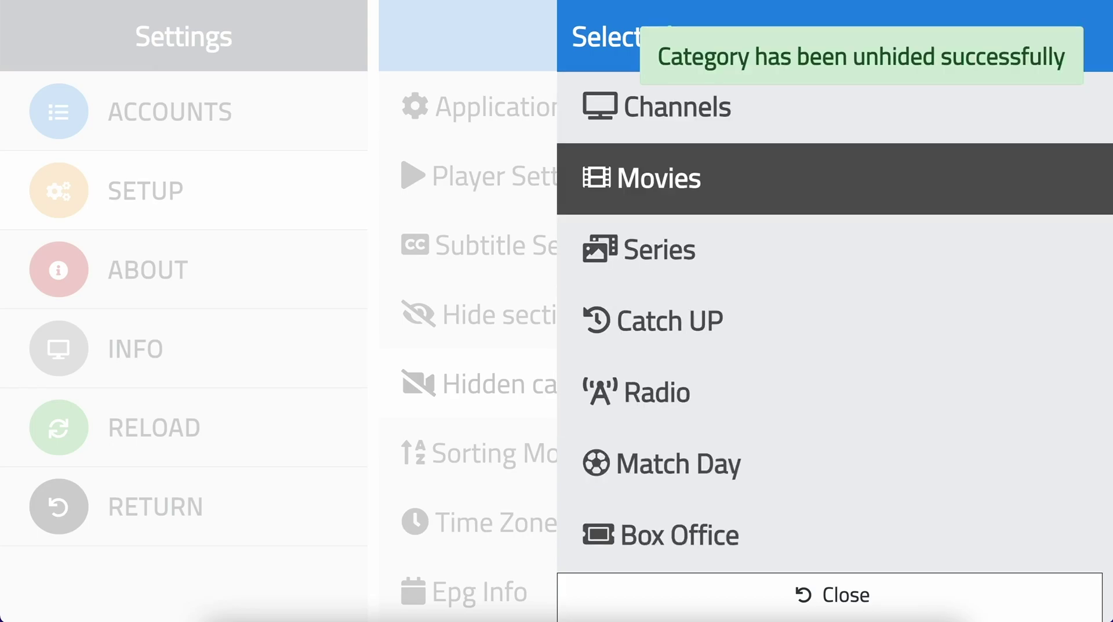
{"action": "key", "text": "Return"}
{"action": "key", "text": "Down"}
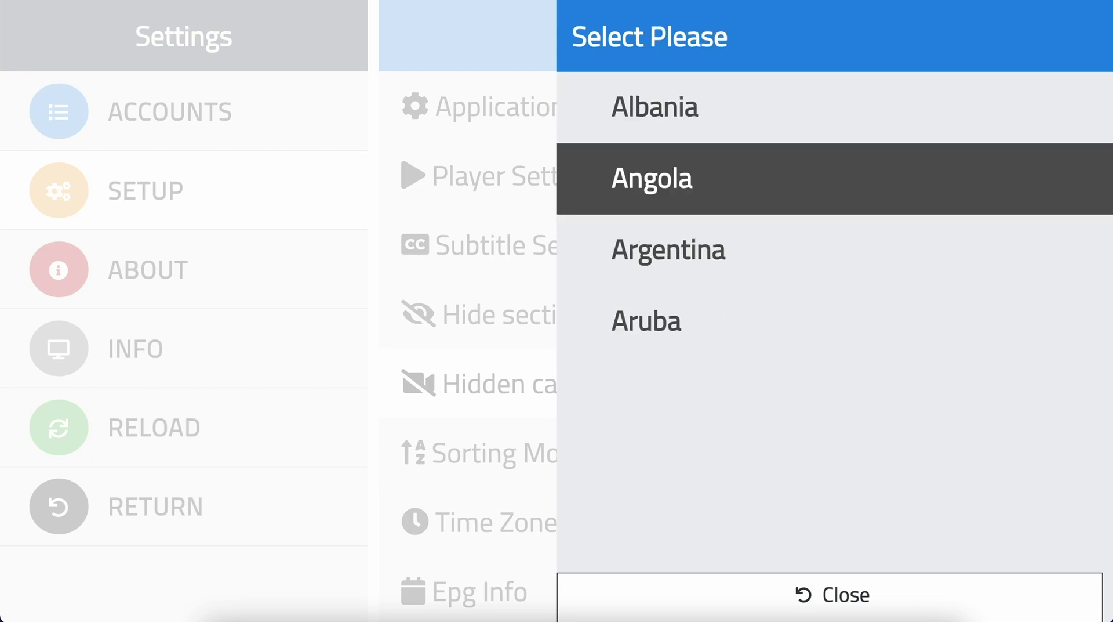
{"action": "key", "text": "Return"}
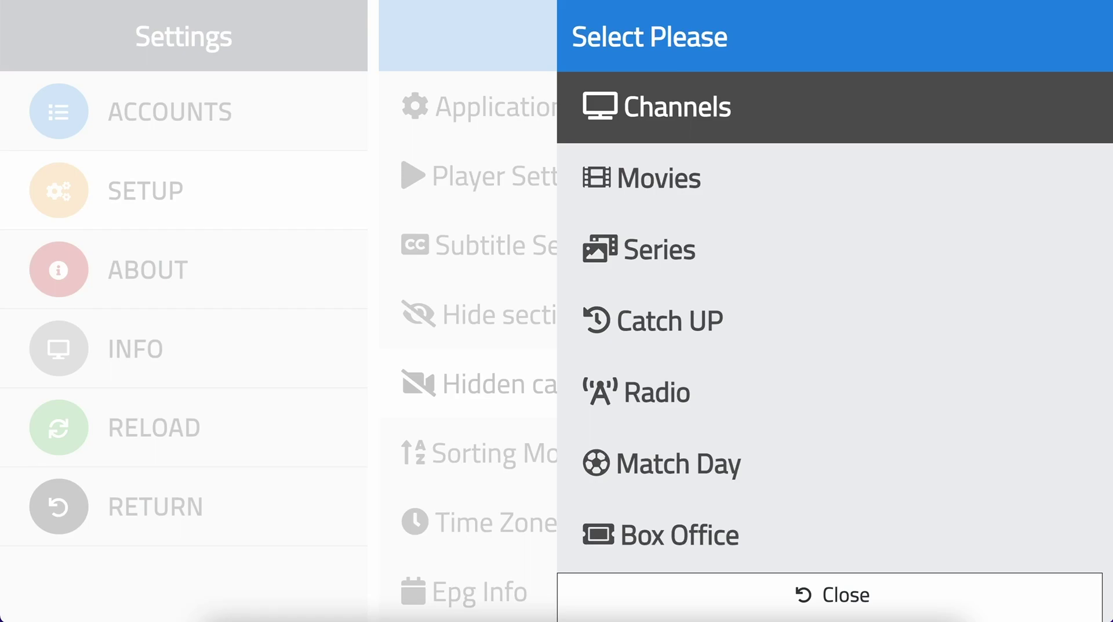
- Exit the hidden categories manager and Settings, then move the home carousel to Movies
{"action": "key", "text": "Escape"}
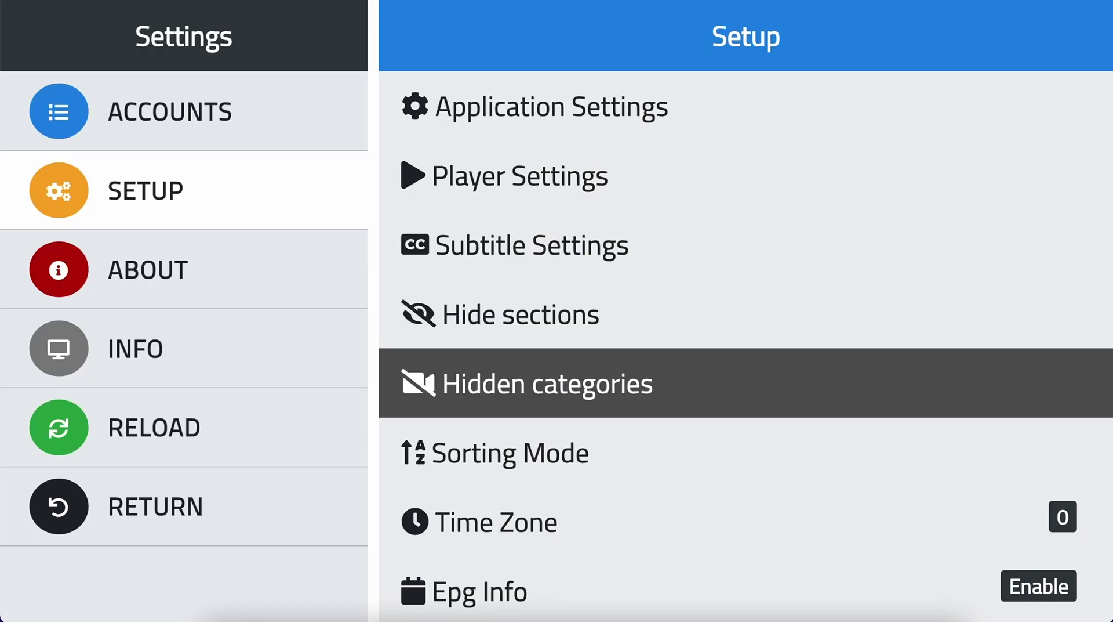
{"action": "key", "text": "Escape"}
{"action": "key", "text": "Escape"}
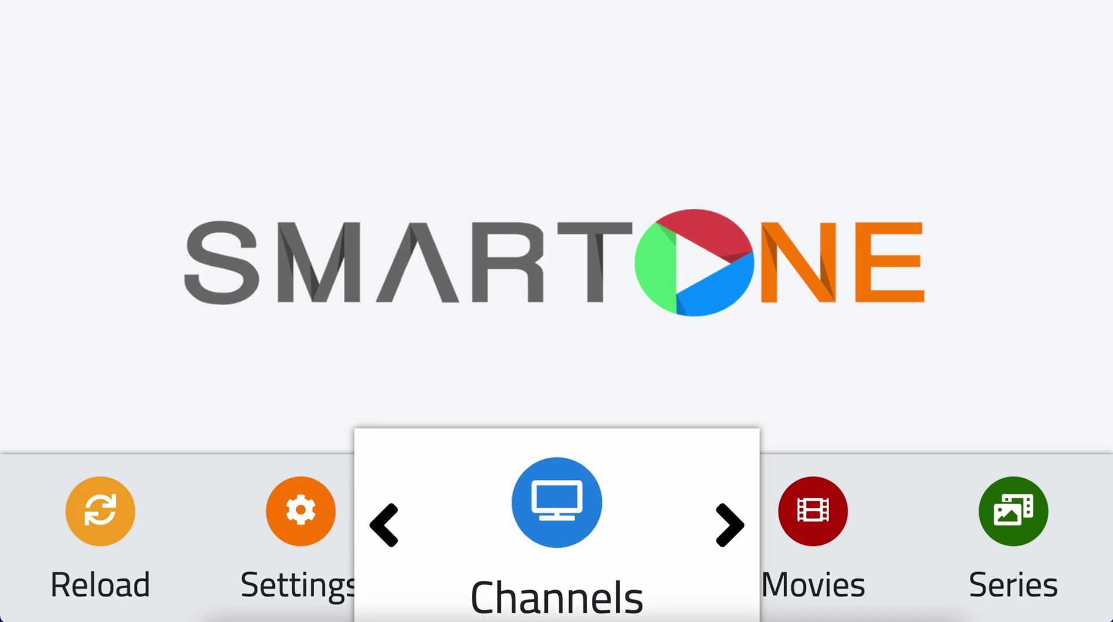
{"action": "key", "text": "Right"}
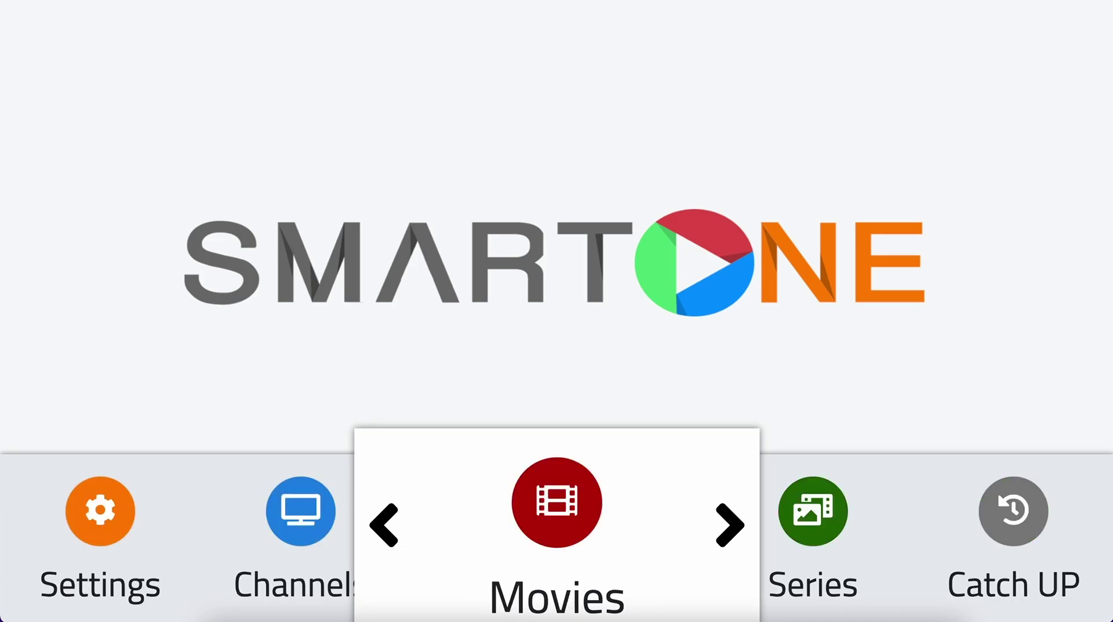